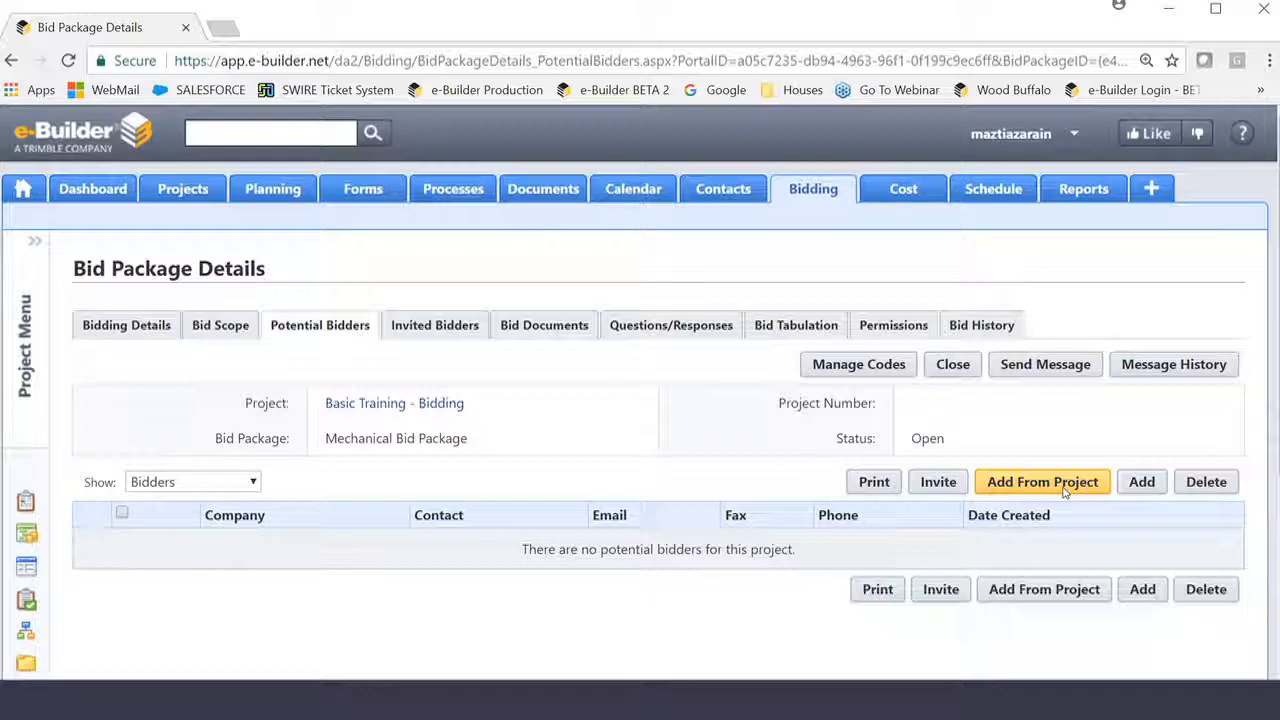
{"action": "left_click", "coordinate": [1065, 488]}
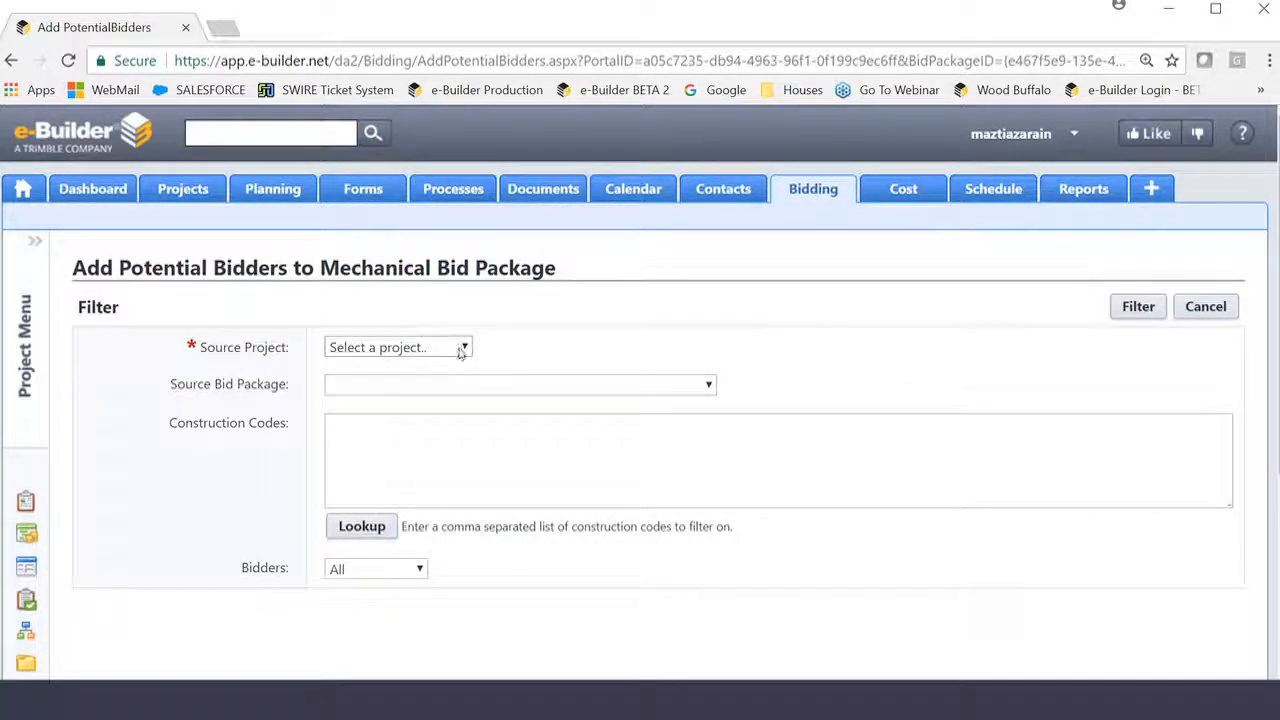
{"action": "left_click", "coordinate": [460, 348]}
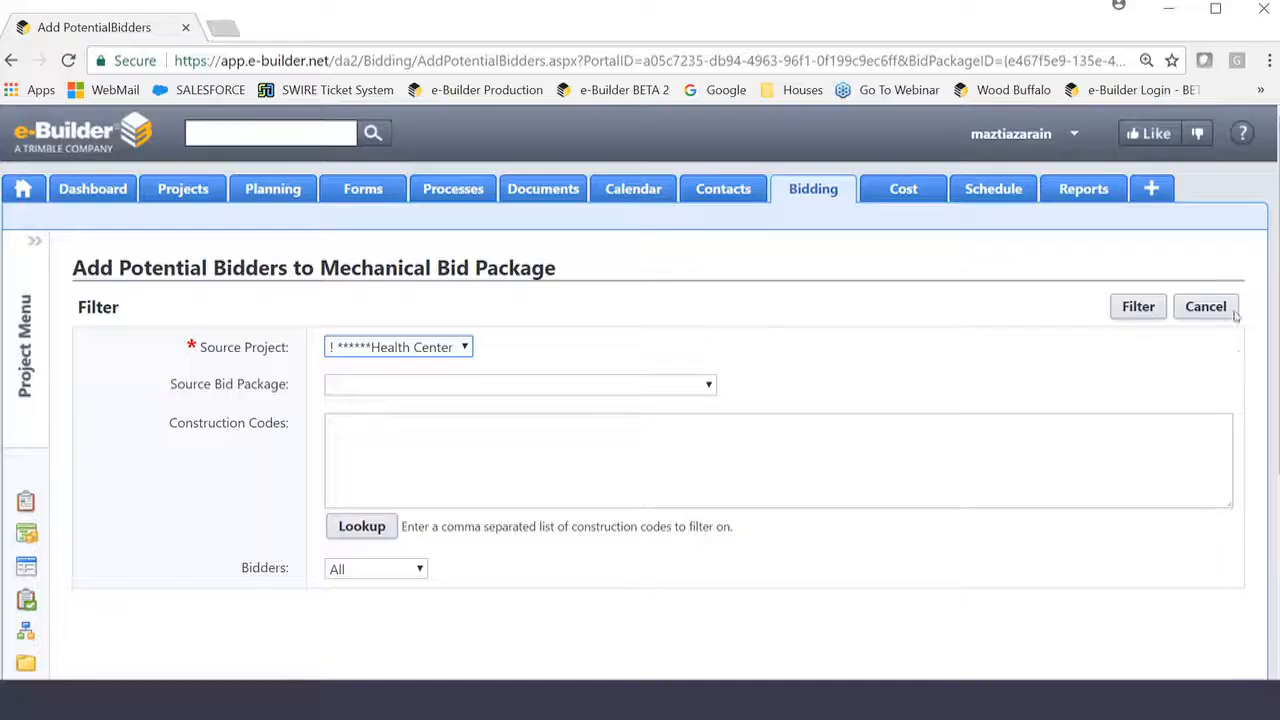
{"action": "left_click", "coordinate": [1208, 308]}
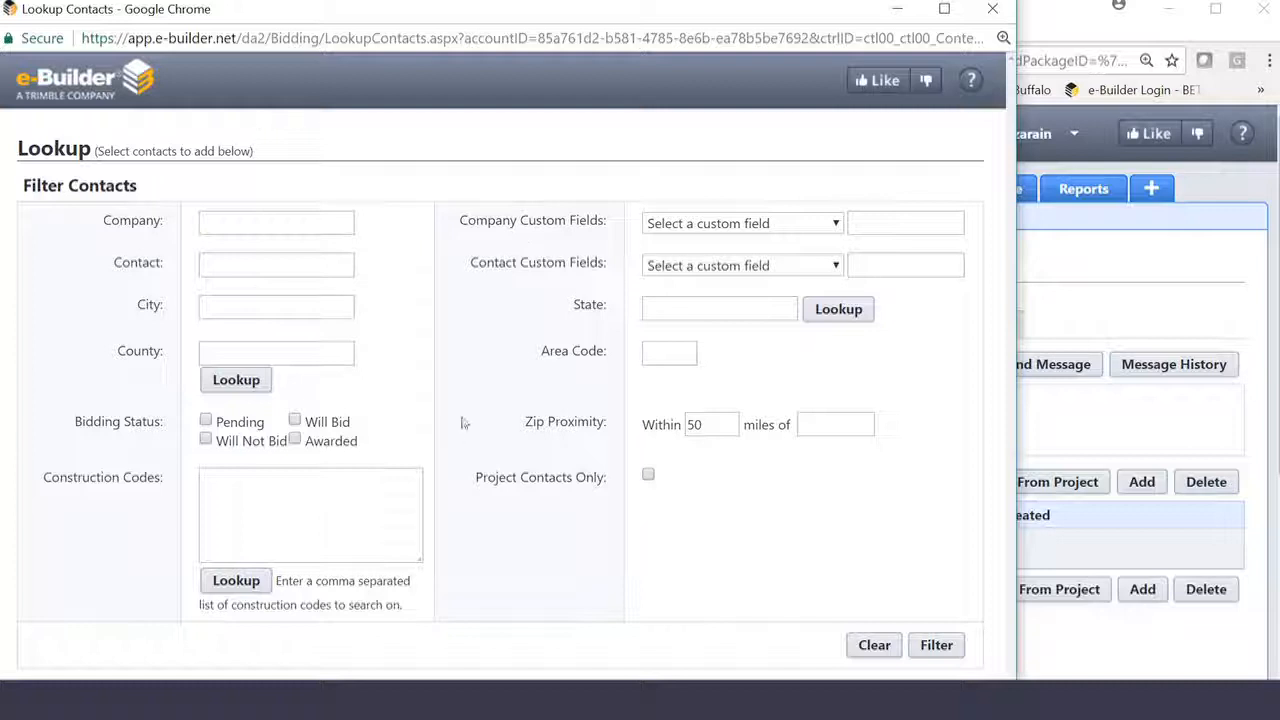
Step: Filter the contact lookup by the contact's first name and examine the construction codes of Ace-Air Incorporated
{"action": "left_click", "coordinate": [224, 267]}
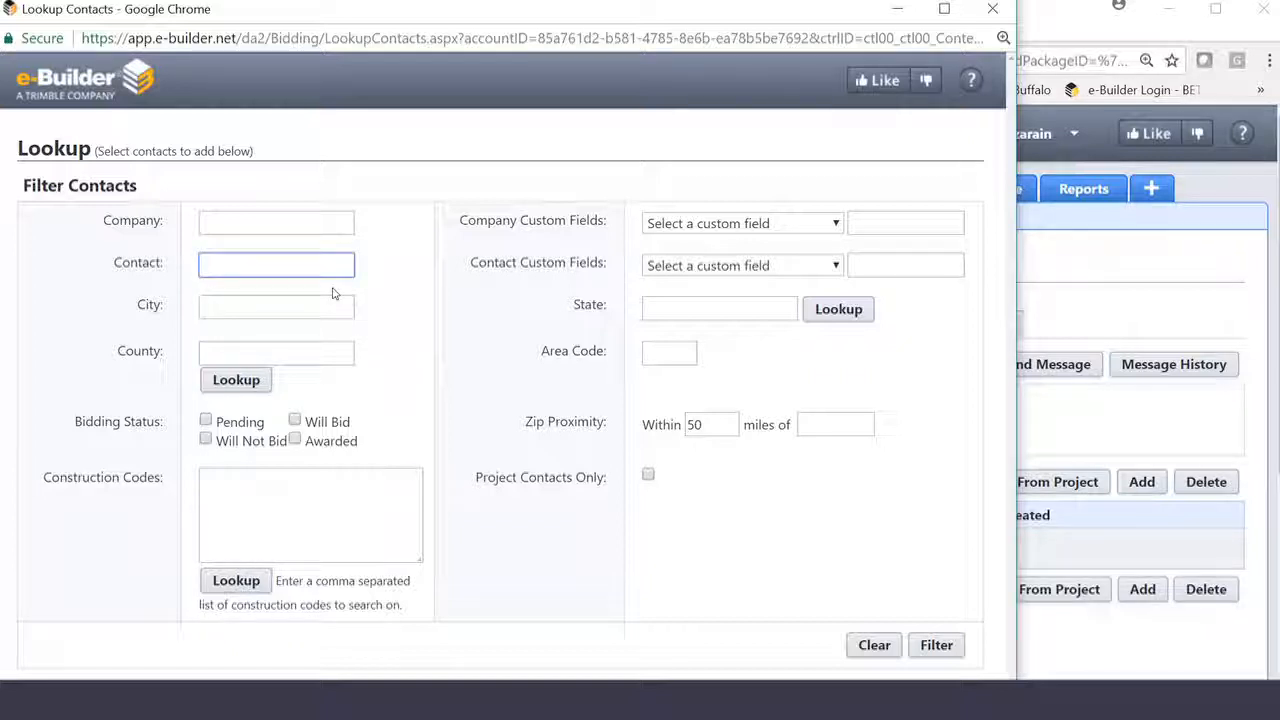
{"action": "type", "text": "Martin"}
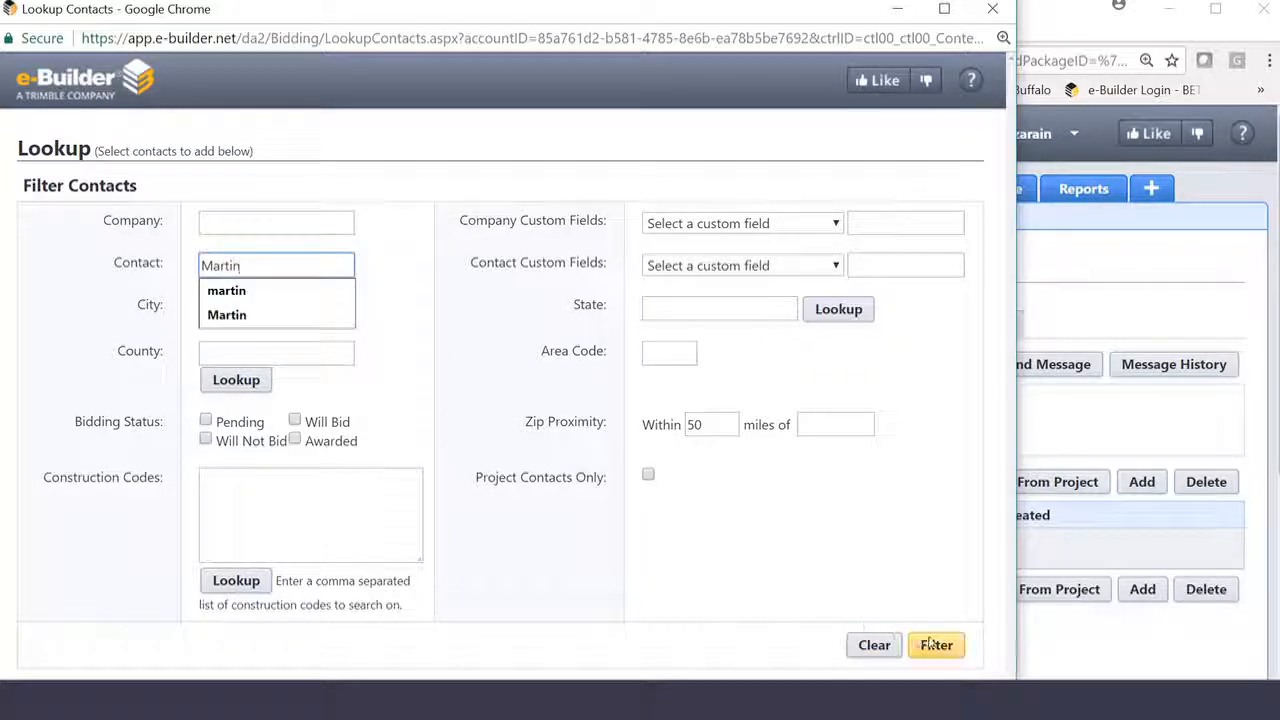
{"action": "left_click", "coordinate": [931, 644]}
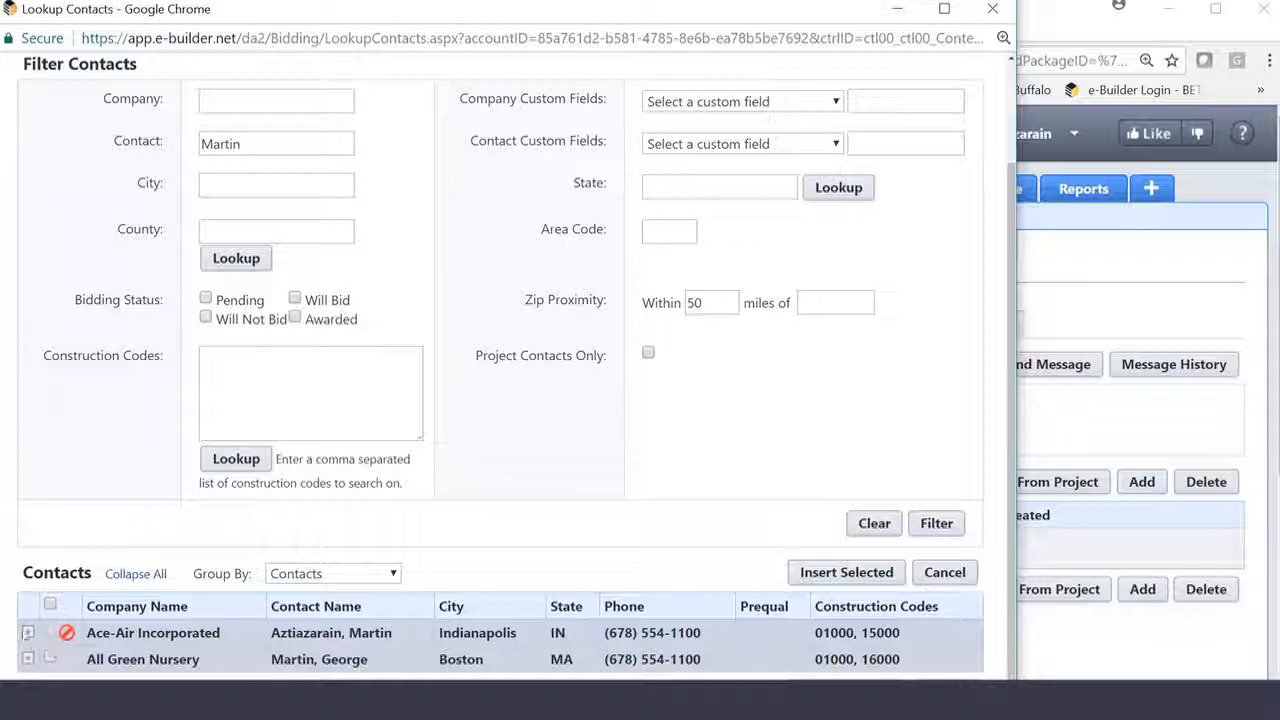
{"action": "left_click", "coordinate": [28, 633]}
{"action": "scroll", "coordinate": [357, 529], "scroll_direction": "down", "scroll_amount": 1}
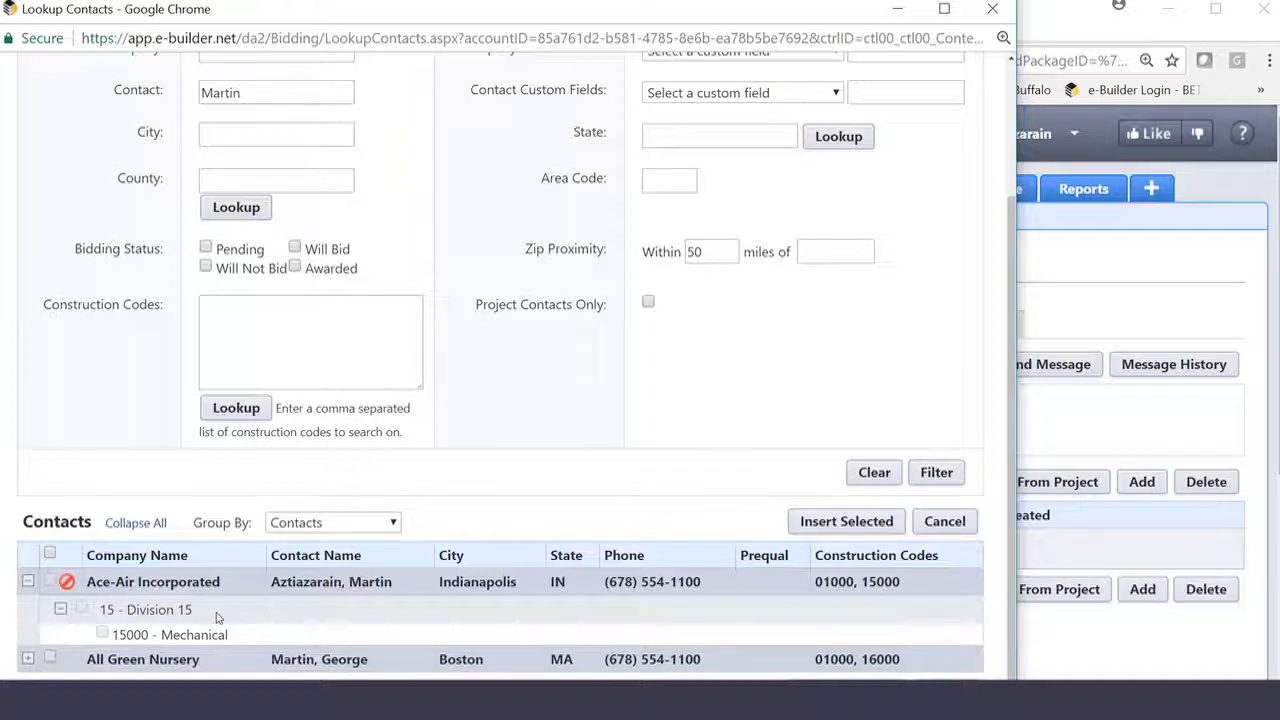
{"action": "mouse_move", "coordinate": [67, 590]}
{"action": "left_click", "coordinate": [898, 12]}
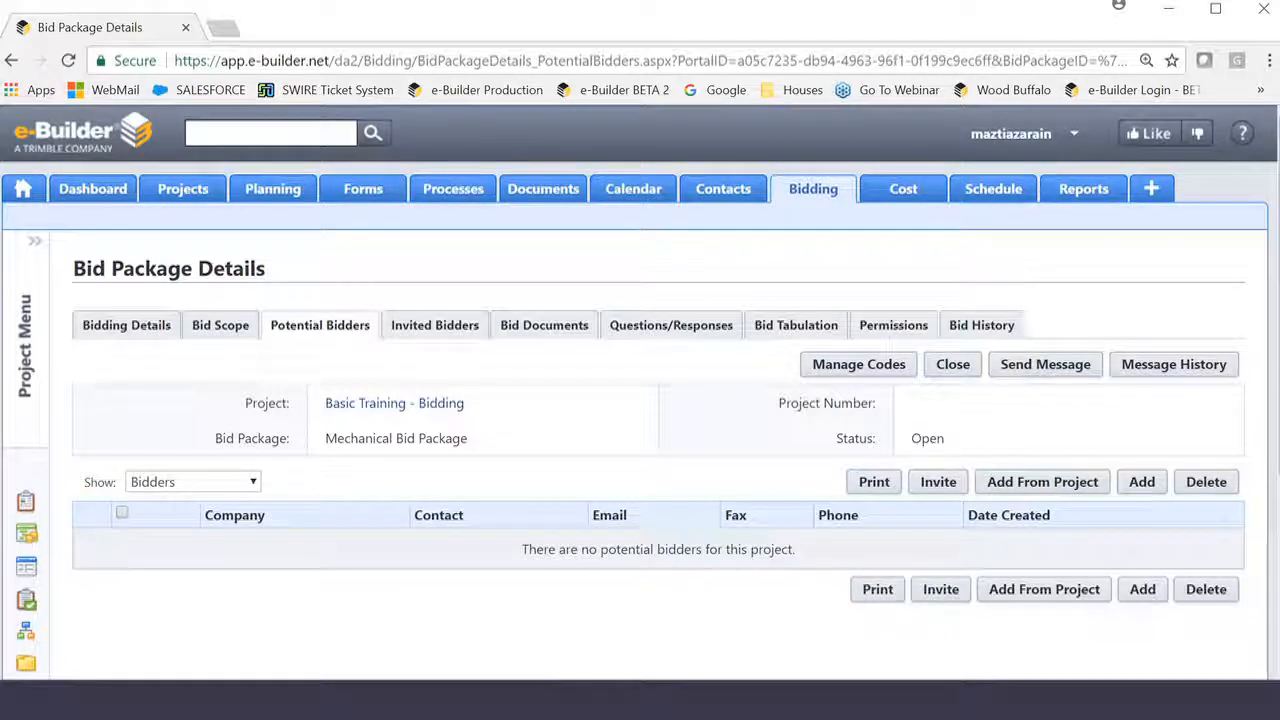
Step: Bring up the contacts list in a new browser tab and open the company details of Ace-Air Incorporated
{"action": "mouse_move", "coordinate": [466, 700]}
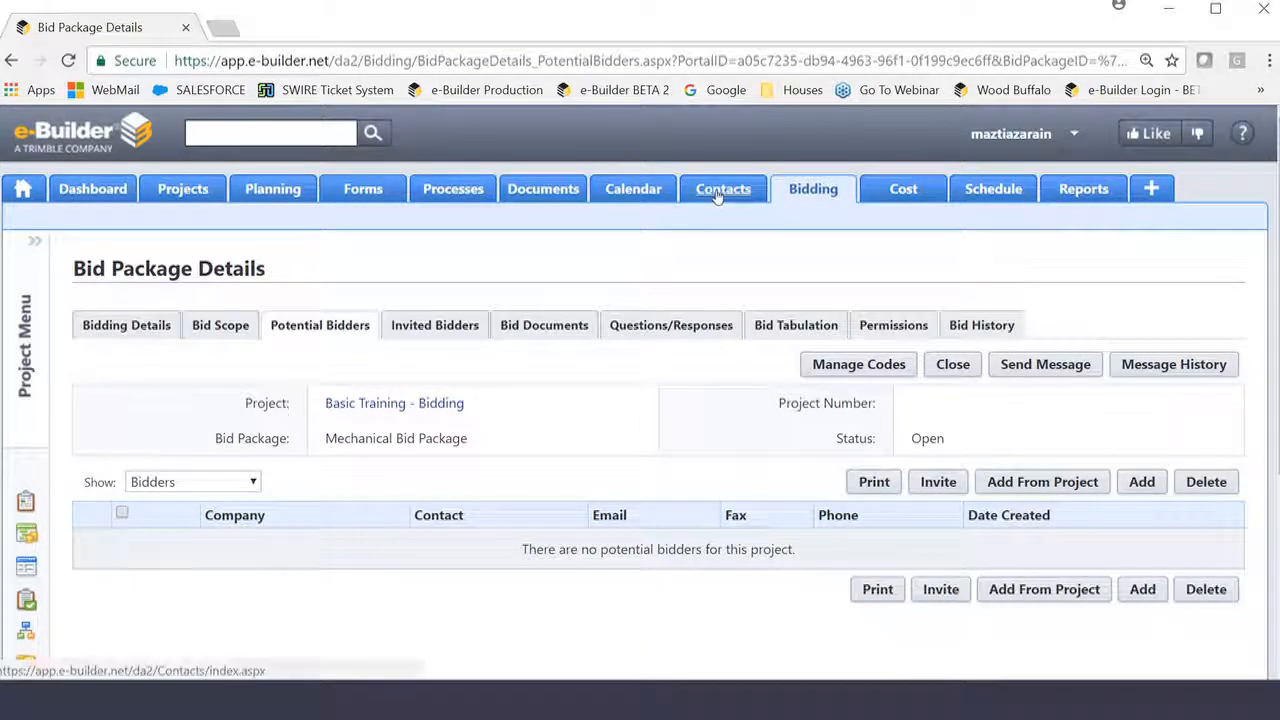
{"action": "right_click", "coordinate": [725, 192]}
{"action": "left_click", "coordinate": [790, 206]}
{"action": "left_click", "coordinate": [287, 30]}
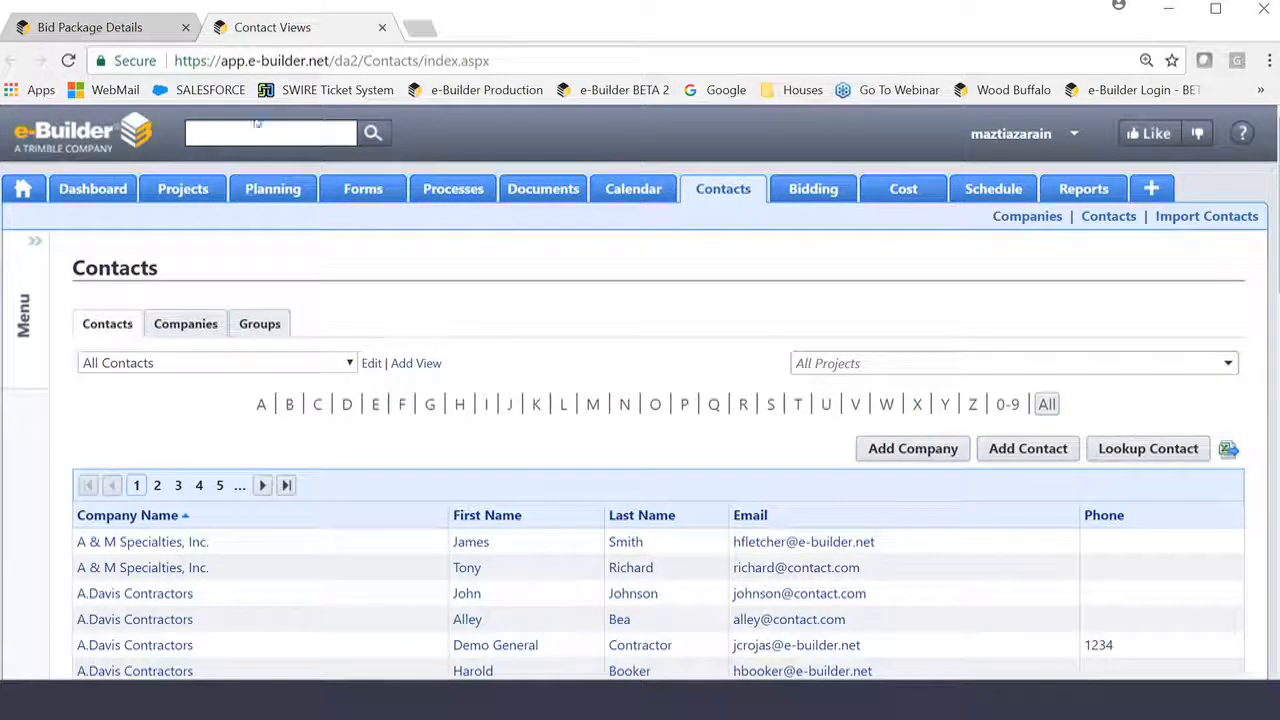
{"action": "scroll", "coordinate": [329, 500], "scroll_direction": "down", "scroll_amount": 3}
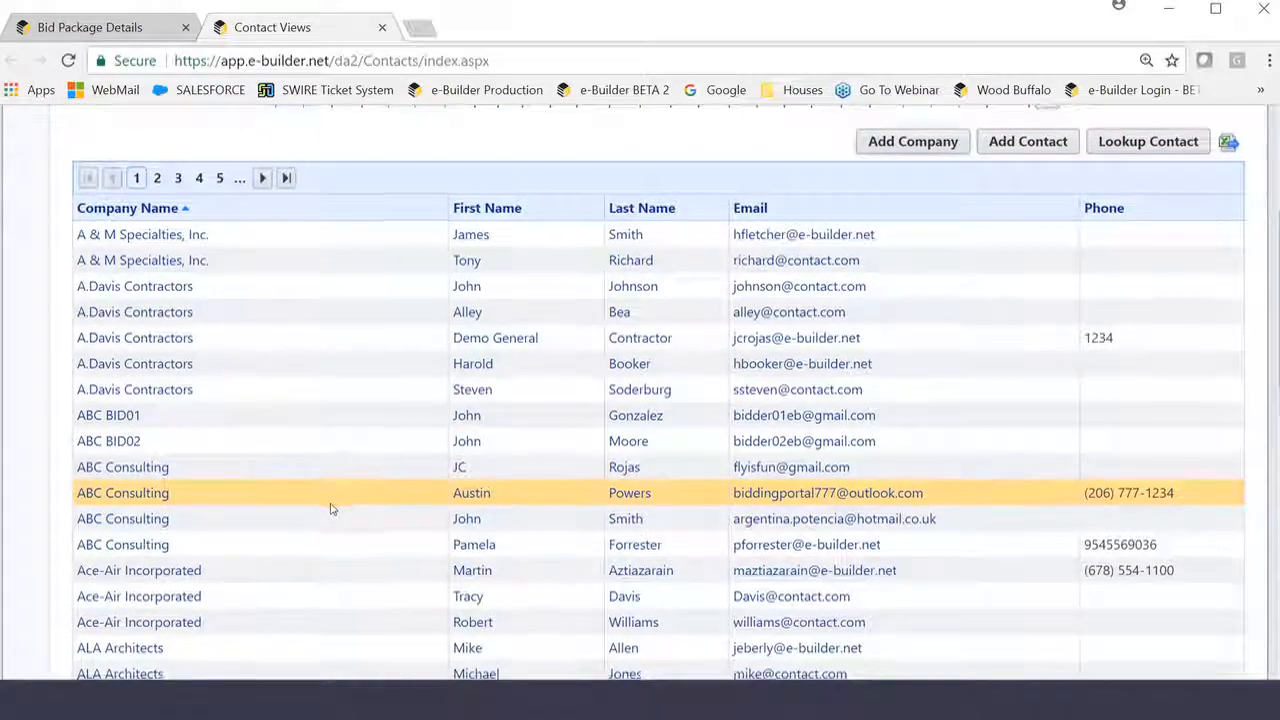
{"action": "scroll", "coordinate": [330, 508], "scroll_direction": "down", "scroll_amount": 1}
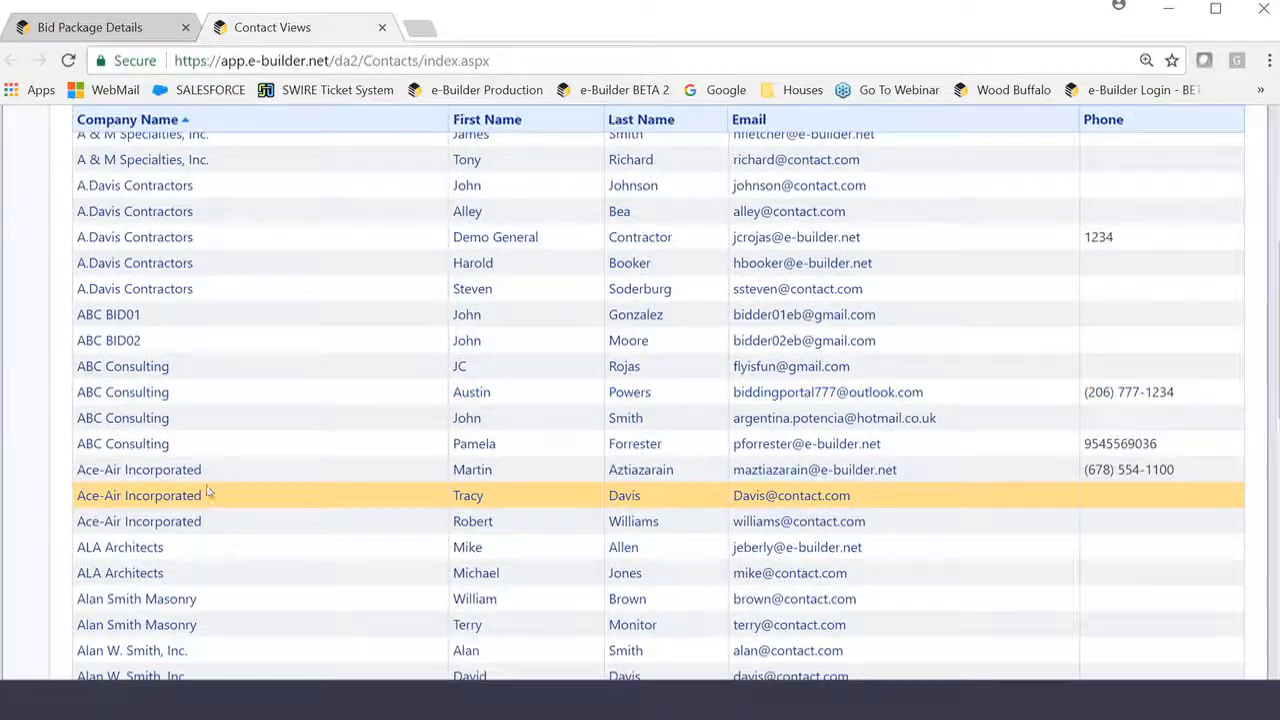
{"action": "left_click", "coordinate": [138, 476]}
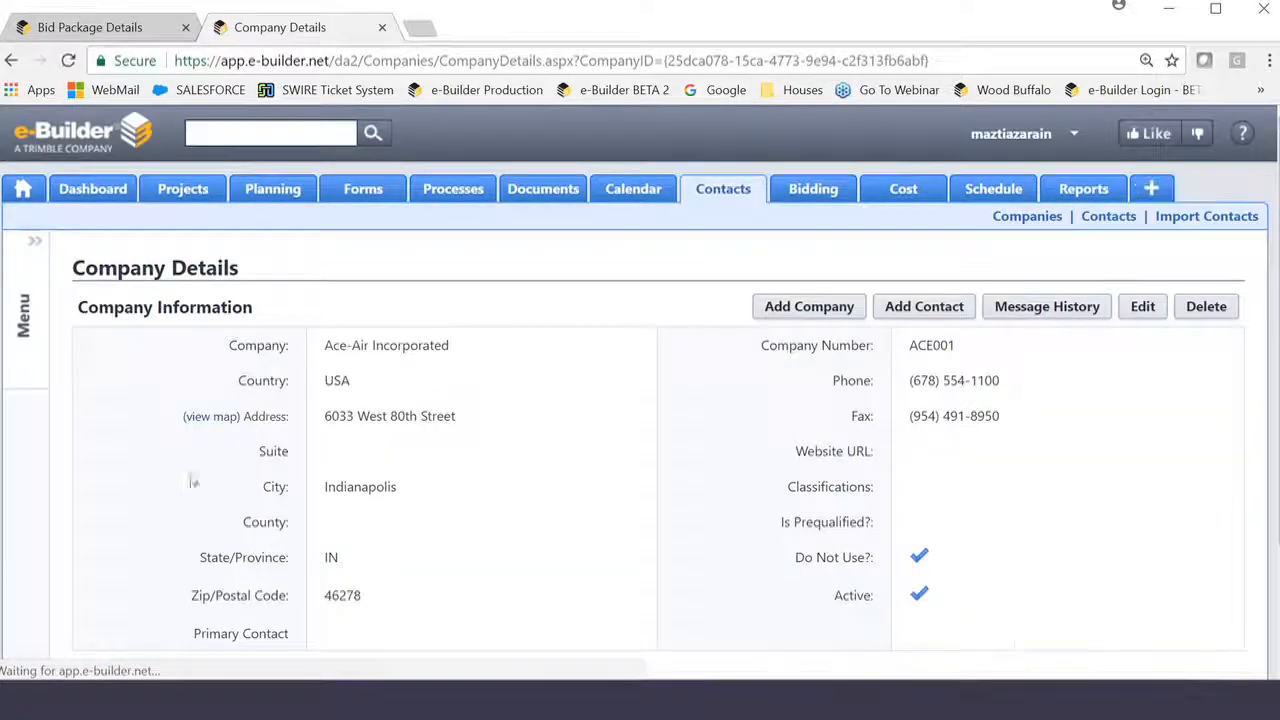
Step: Edit Ace-Air Incorporated to clear its Do Not Use flag and save the company
{"action": "left_click", "coordinate": [1143, 307]}
{"action": "scroll", "coordinate": [1080, 520], "scroll_direction": "down", "scroll_amount": 1}
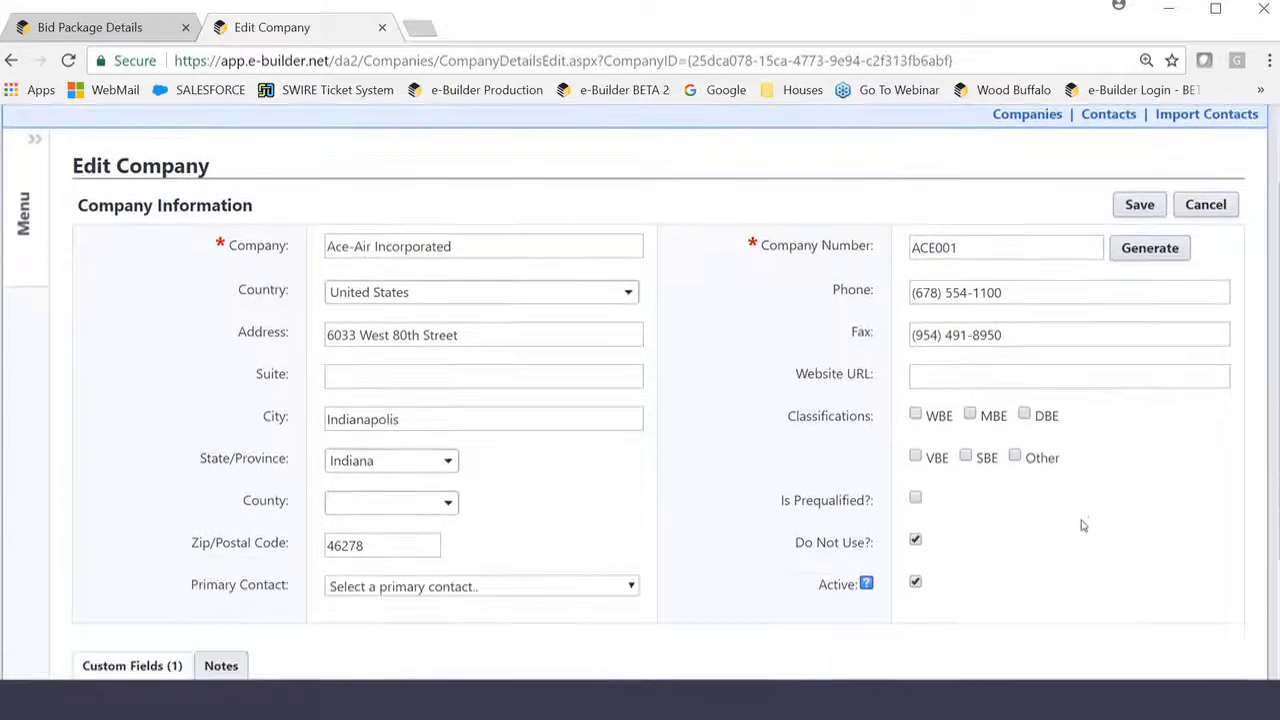
{"action": "left_click_drag", "start_coordinate": [783, 545], "coordinate": [888, 556]}
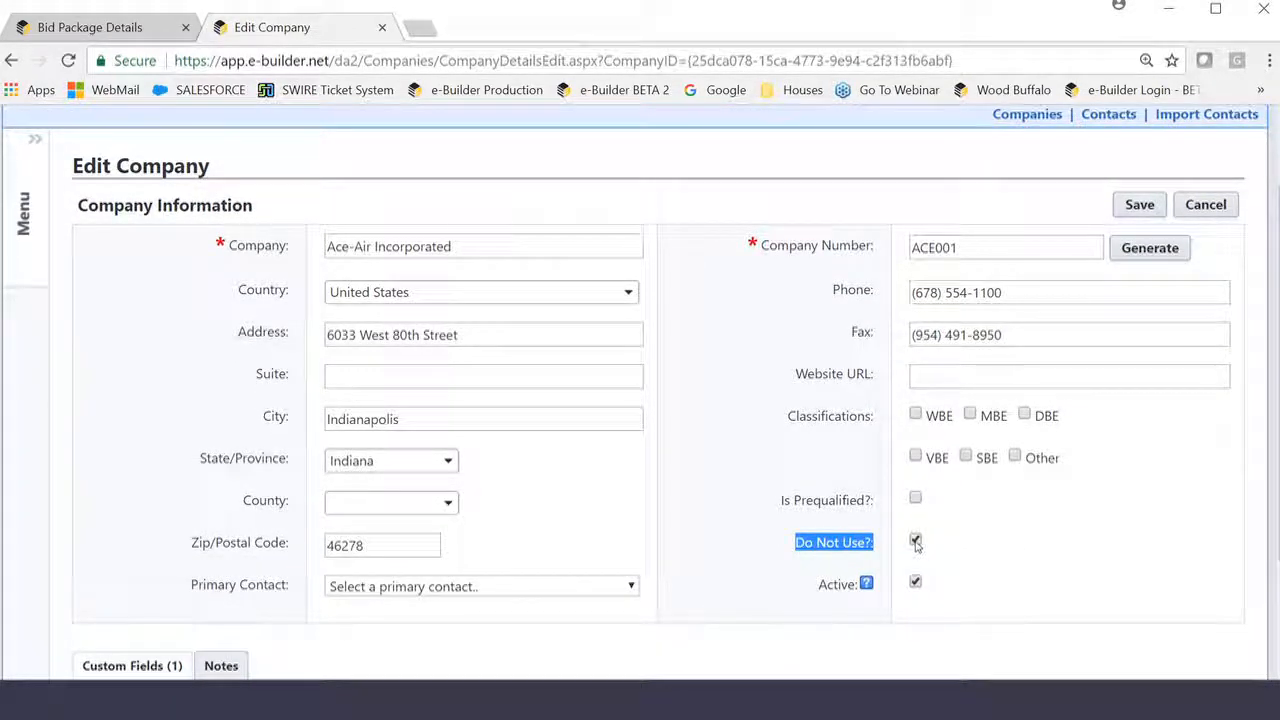
{"action": "left_click", "coordinate": [915, 541]}
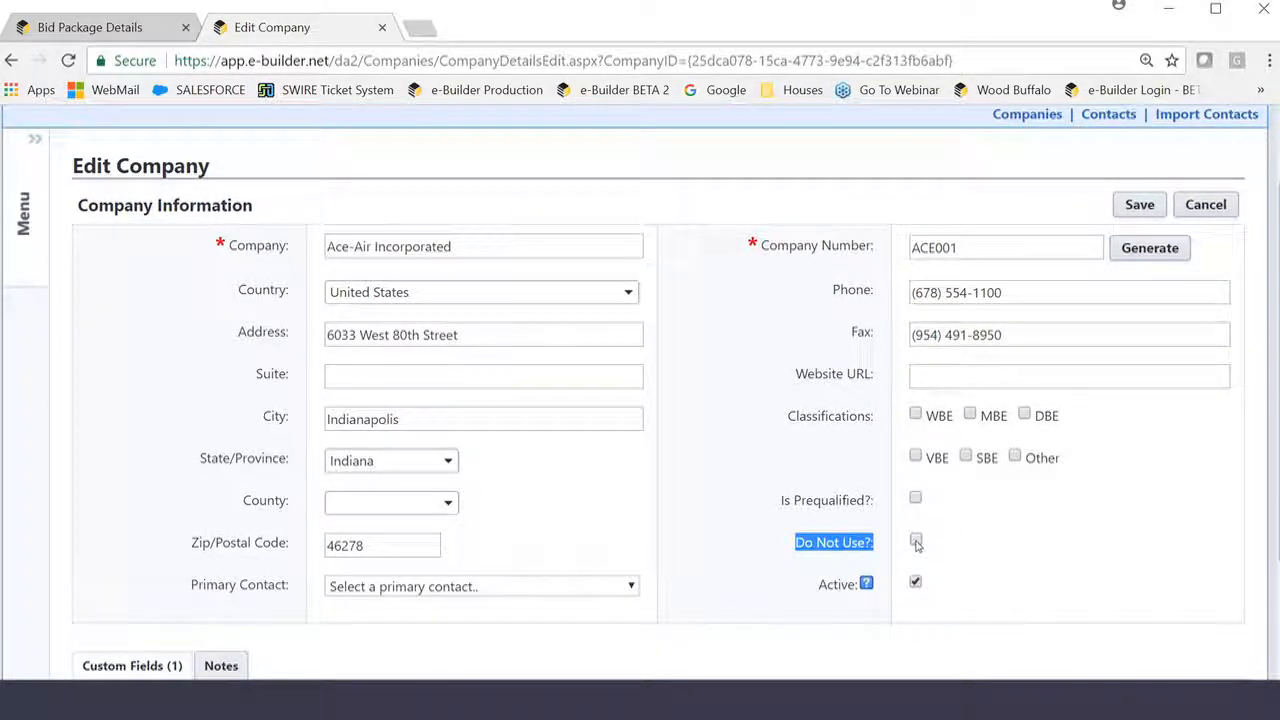
{"action": "left_click", "coordinate": [1137, 205]}
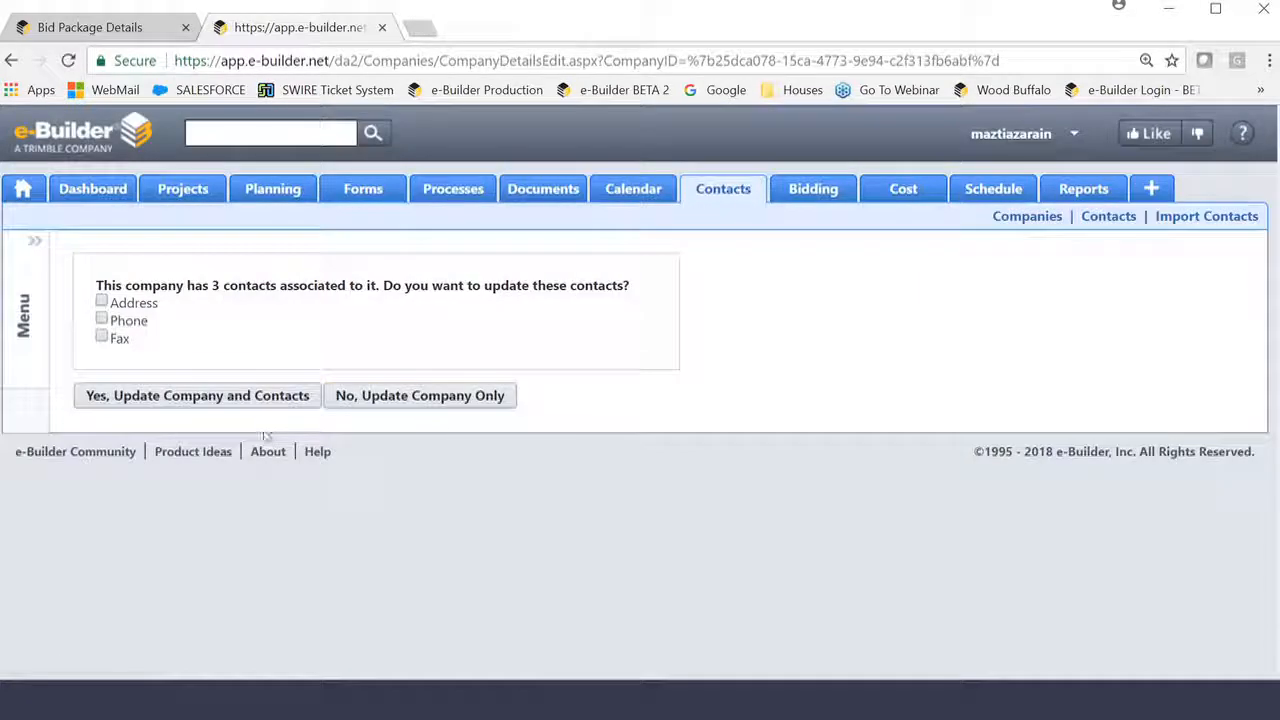
Step: Update the company and its associated contacts with address, phone and fax, and return to the bid package
{"action": "left_click", "coordinate": [172, 398]}
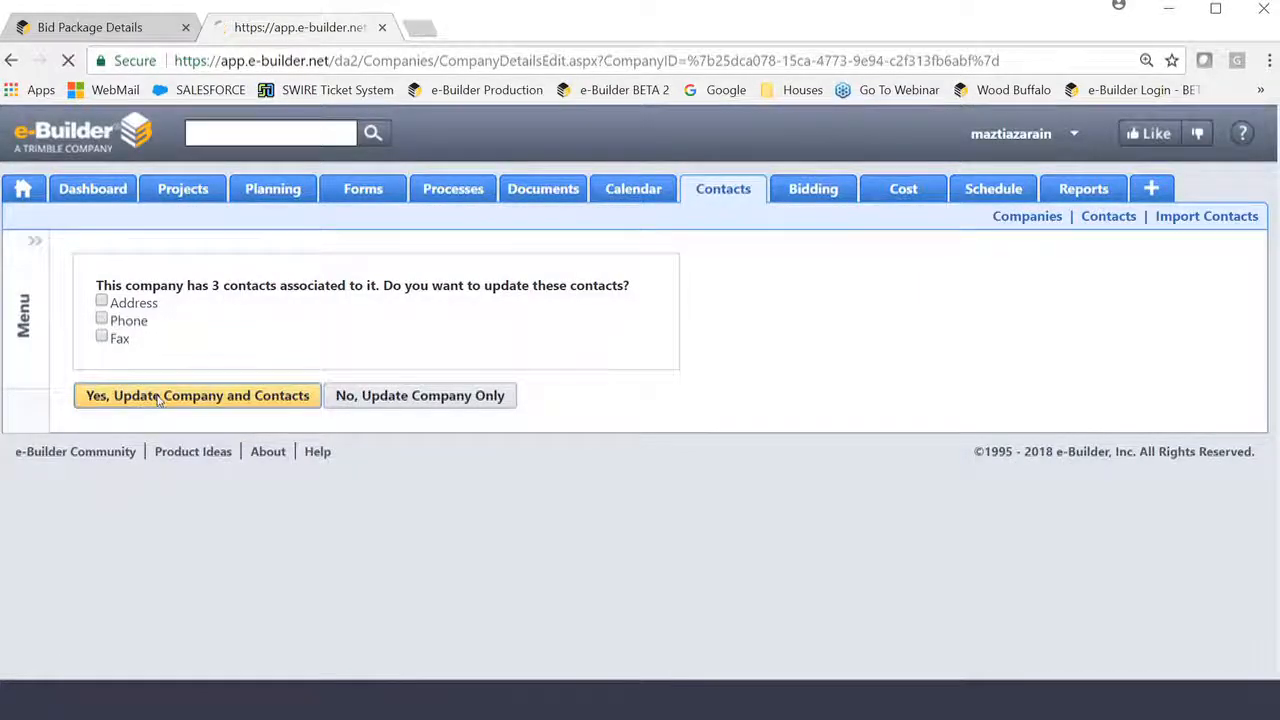
{"action": "left_click", "coordinate": [101, 301]}
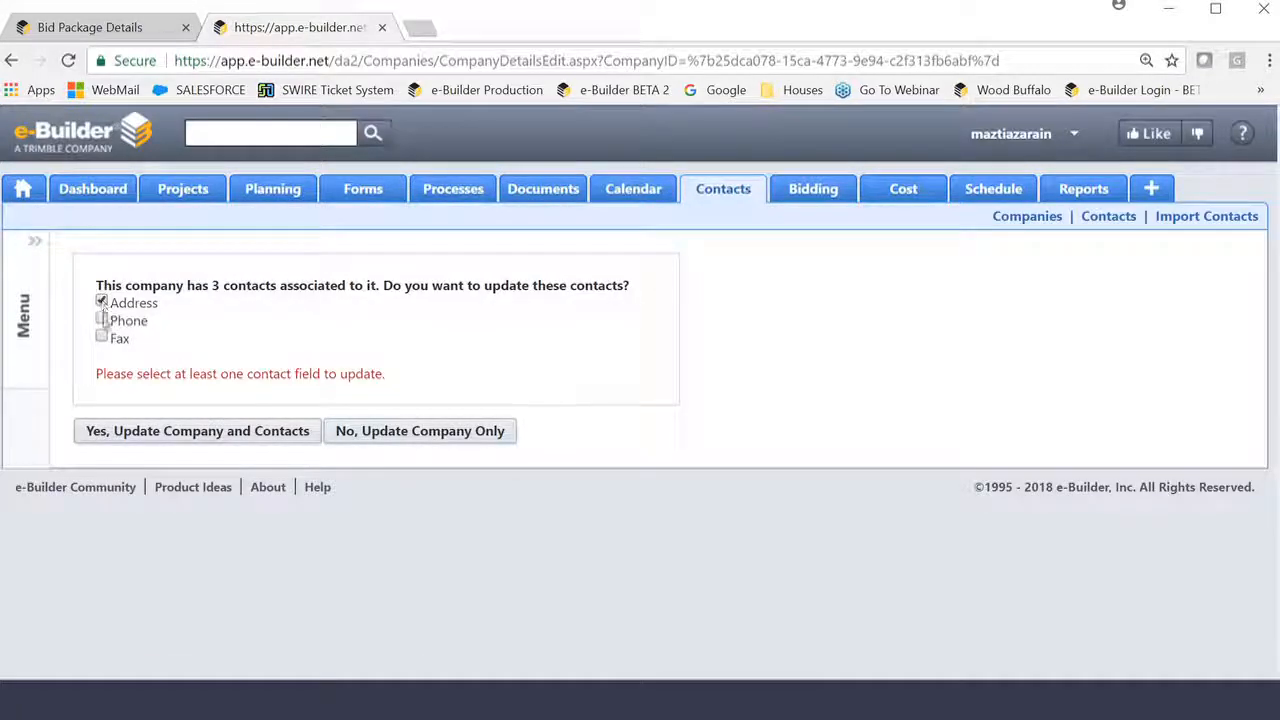
{"action": "left_click", "coordinate": [101, 319]}
{"action": "left_click", "coordinate": [101, 337]}
{"action": "left_click", "coordinate": [177, 430]}
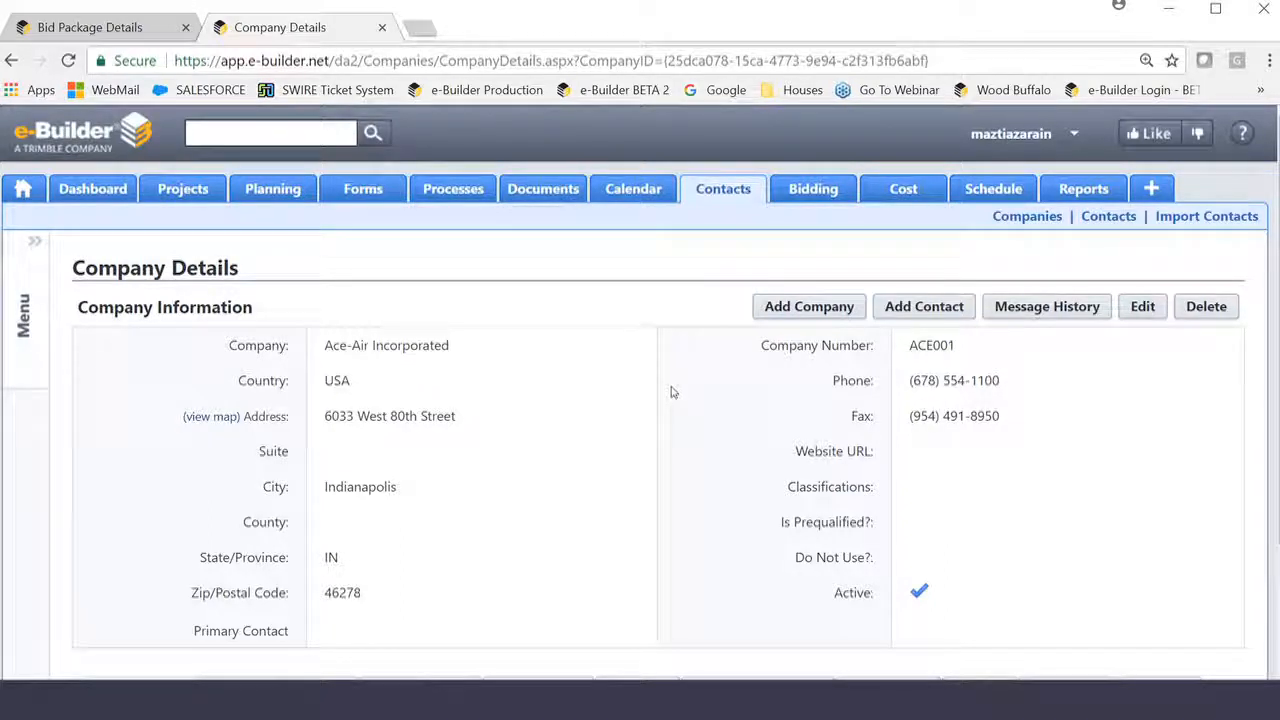
{"action": "left_click", "coordinate": [382, 28]}
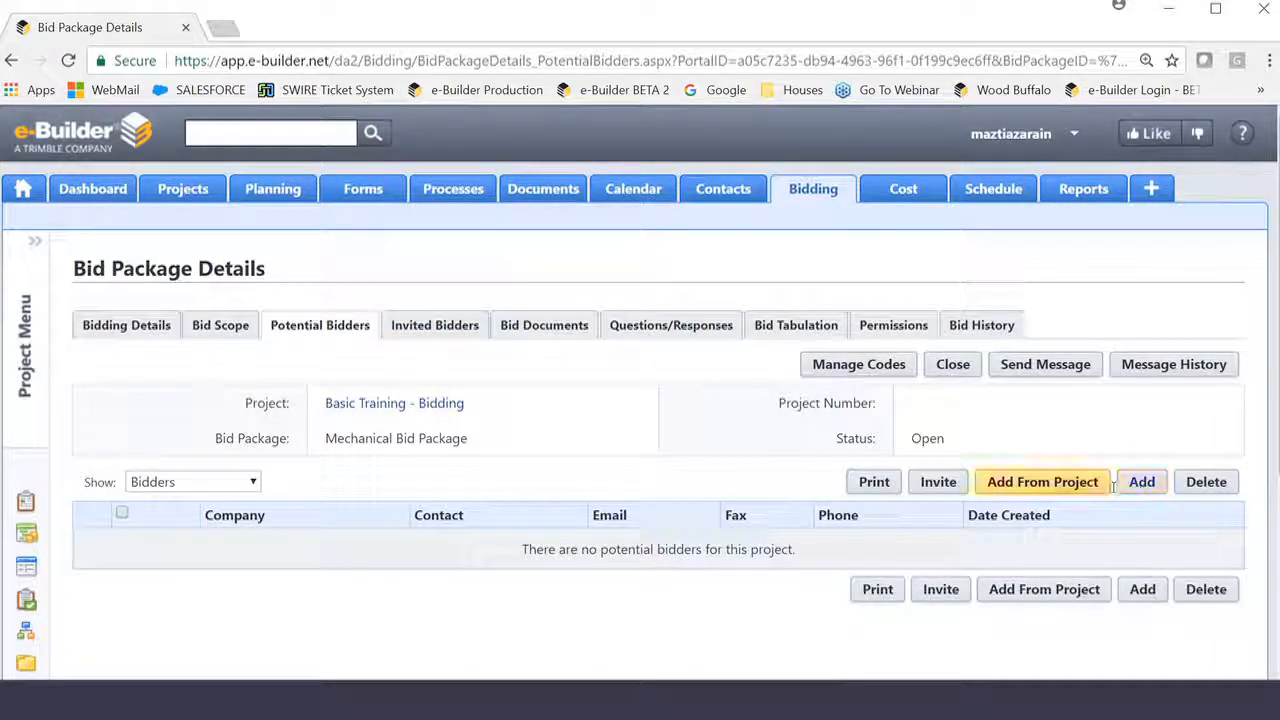
Step: Reopen the contact lookup for adding potential bidders and filter it by the contact's first name
{"action": "mouse_move", "coordinate": [467, 700]}
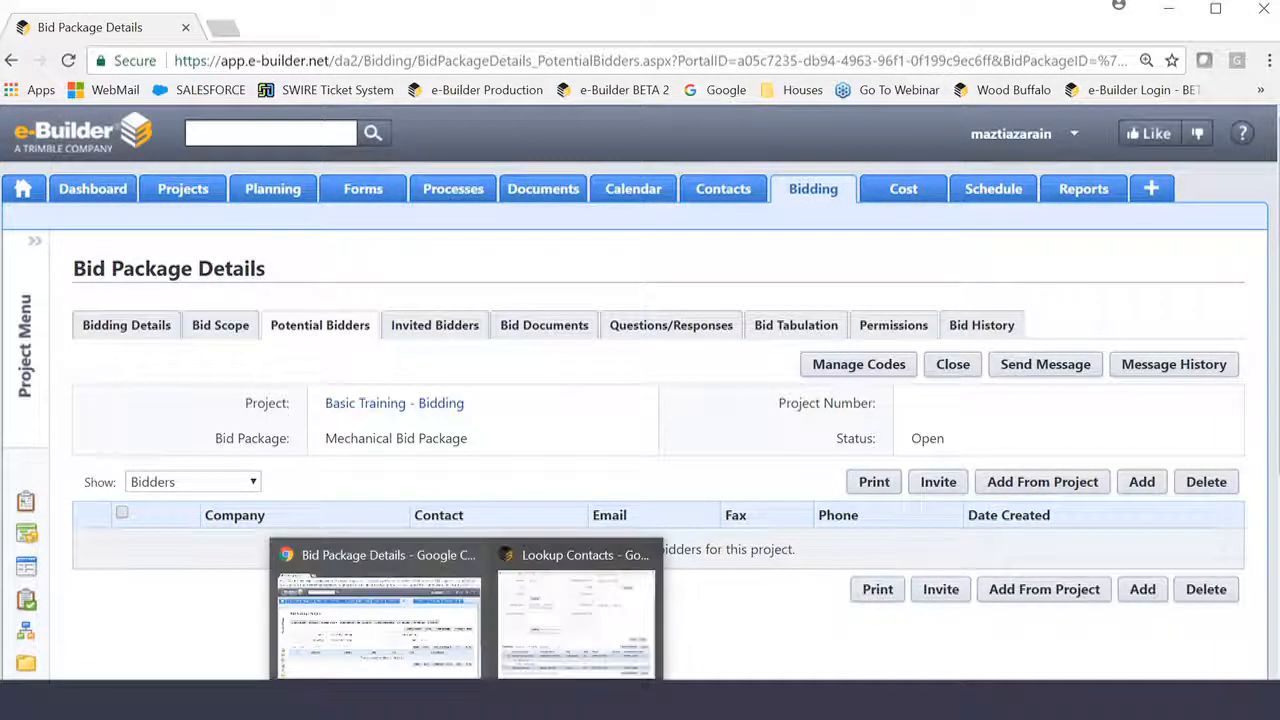
{"action": "left_click", "coordinate": [647, 555]}
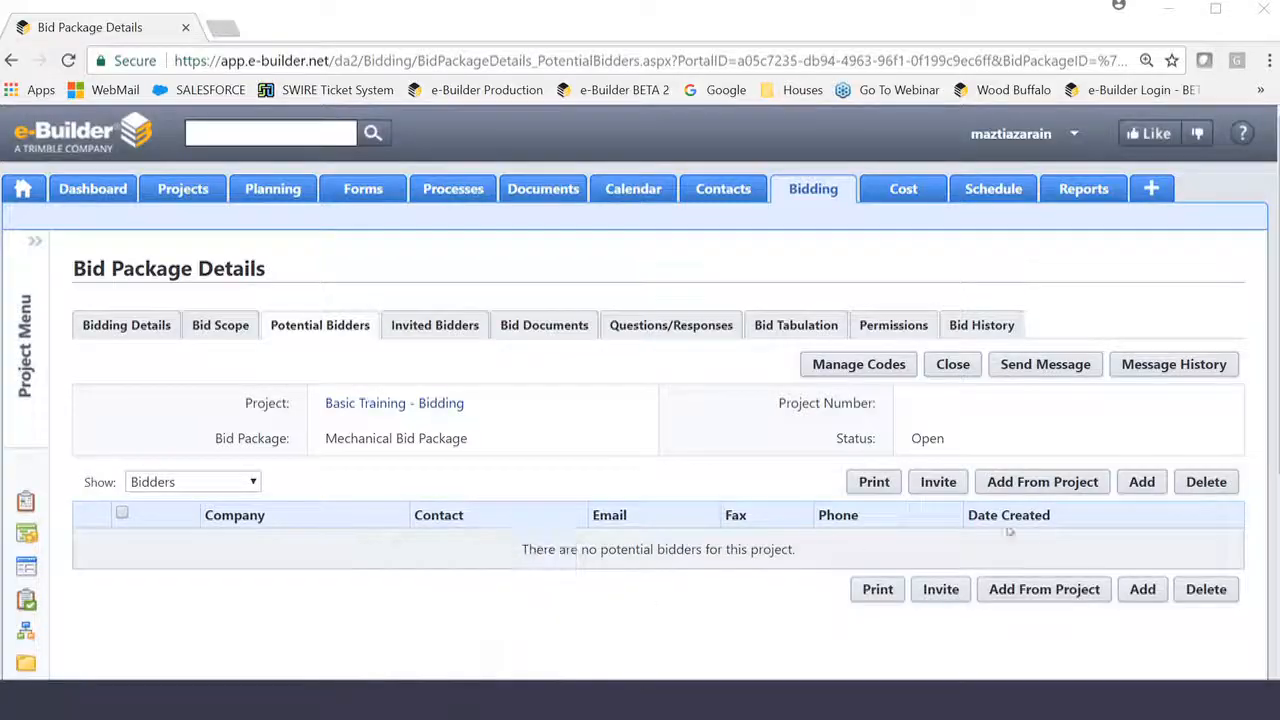
{"action": "left_click", "coordinate": [1142, 481]}
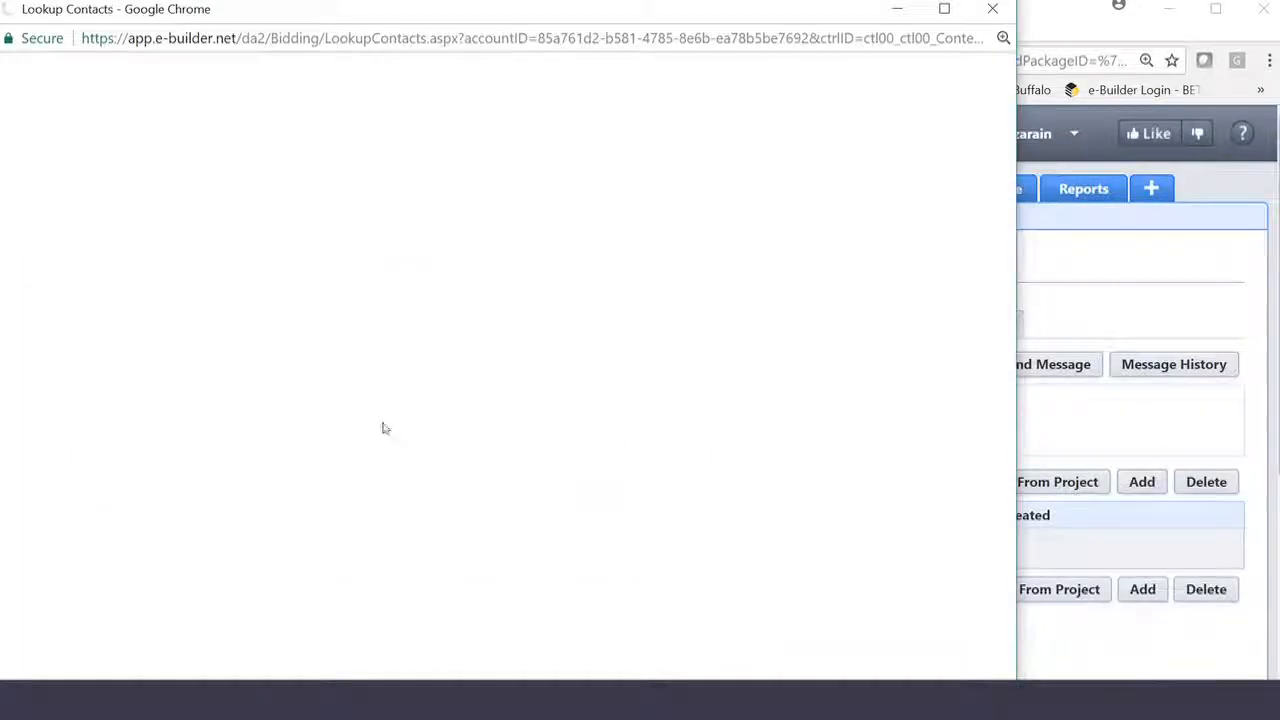
{"action": "left_click", "coordinate": [229, 266]}
{"action": "type", "text": "Martin"}
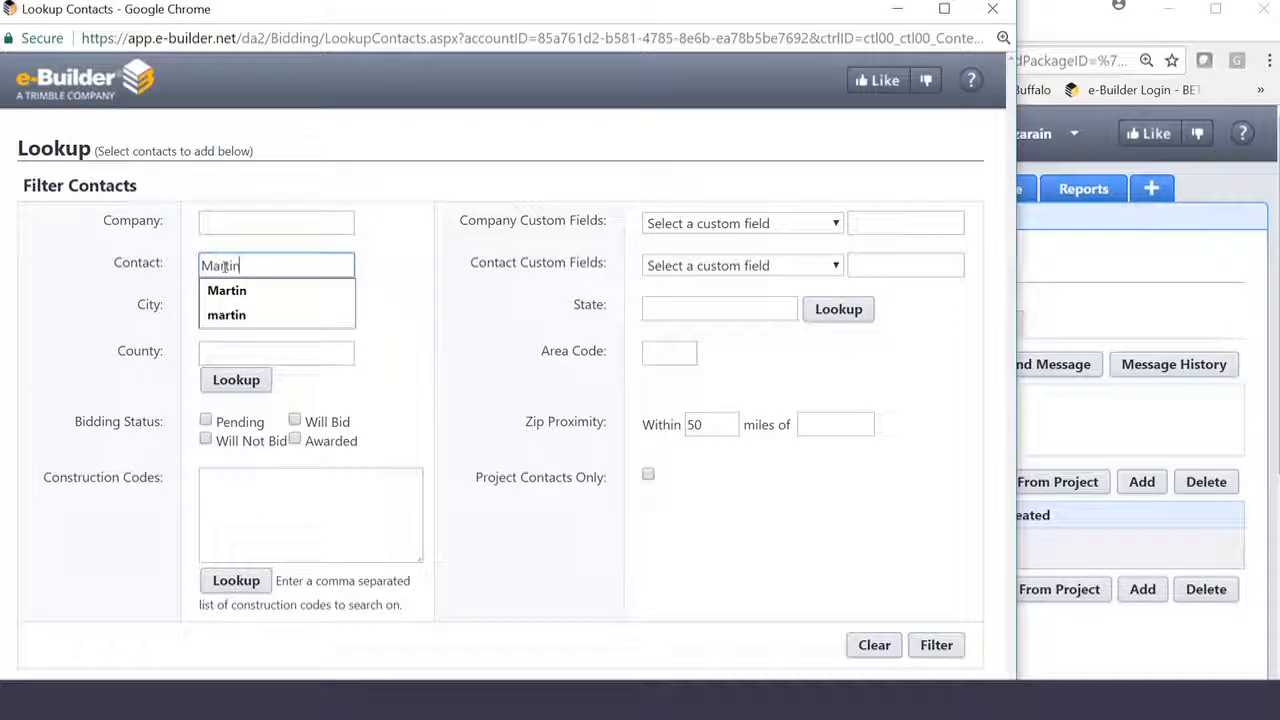
{"action": "left_click", "coordinate": [207, 290]}
{"action": "left_click", "coordinate": [910, 645]}
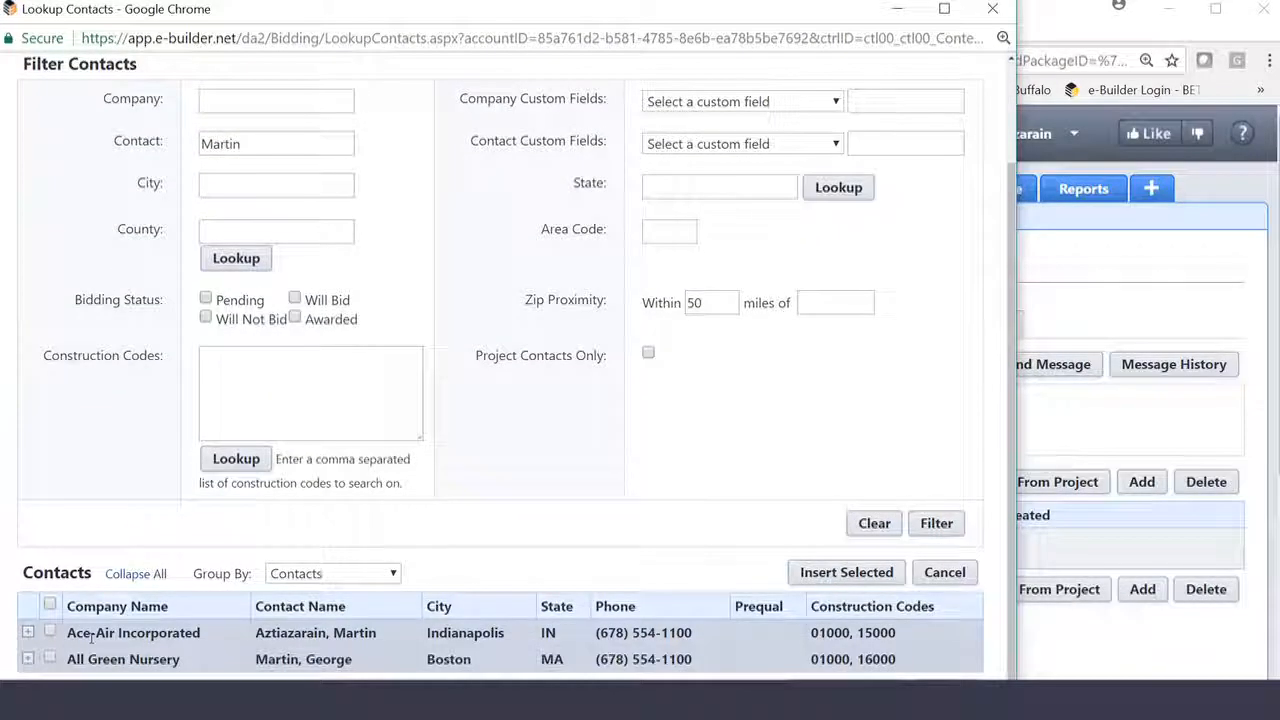
Step: Insert Ace-Air Incorporated with its code 15000 - Mechanical as a potential bidder of the Mechanical Bid Package
{"action": "left_click", "coordinate": [28, 632]}
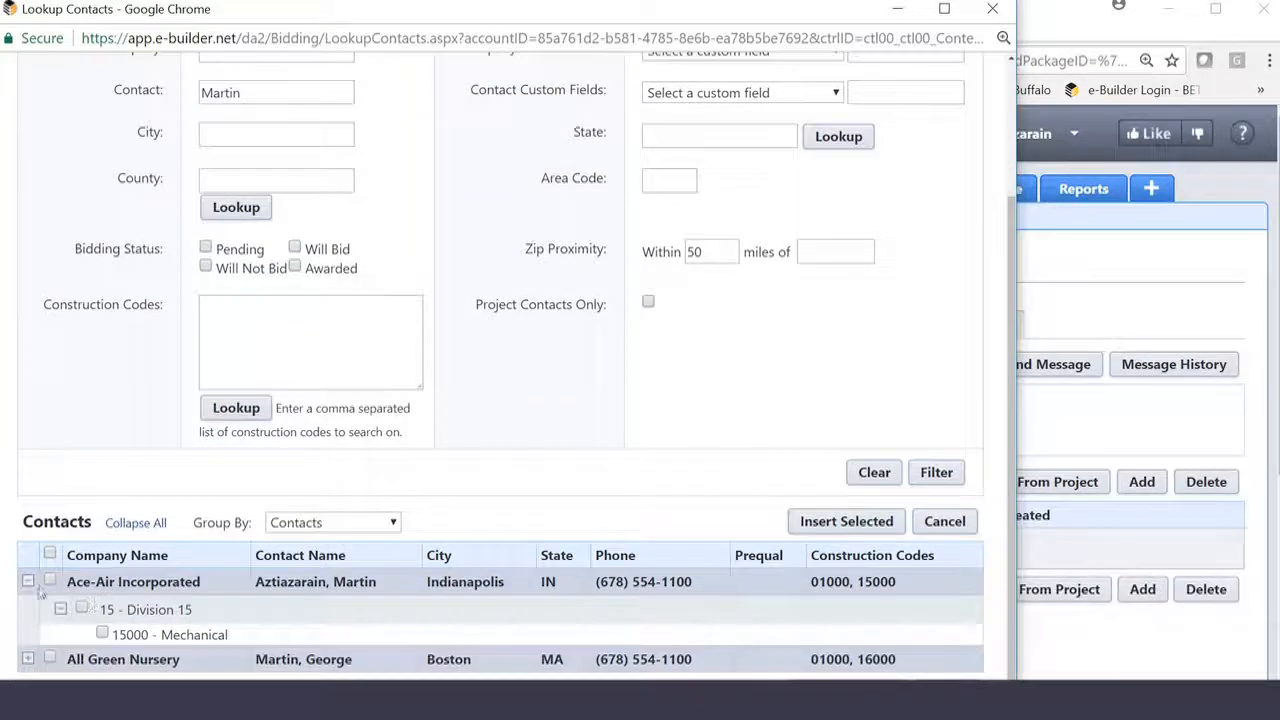
{"action": "left_click", "coordinate": [49, 582]}
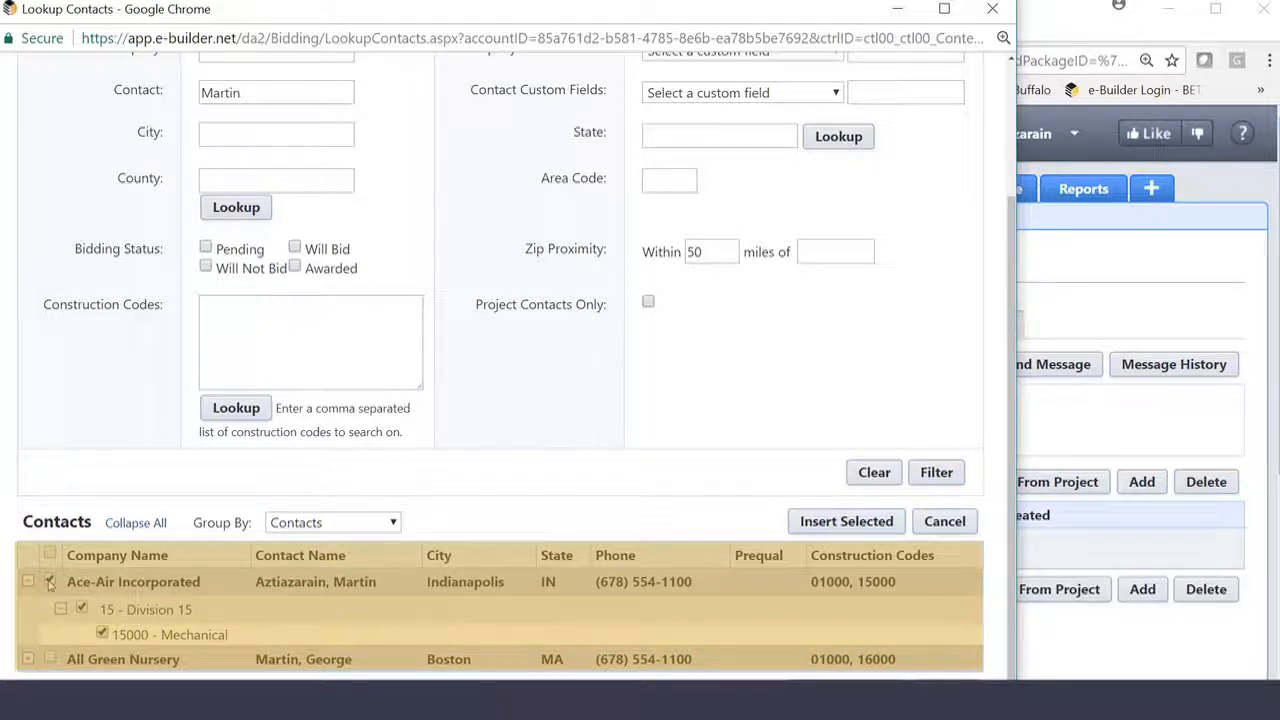
{"action": "left_click", "coordinate": [846, 521]}
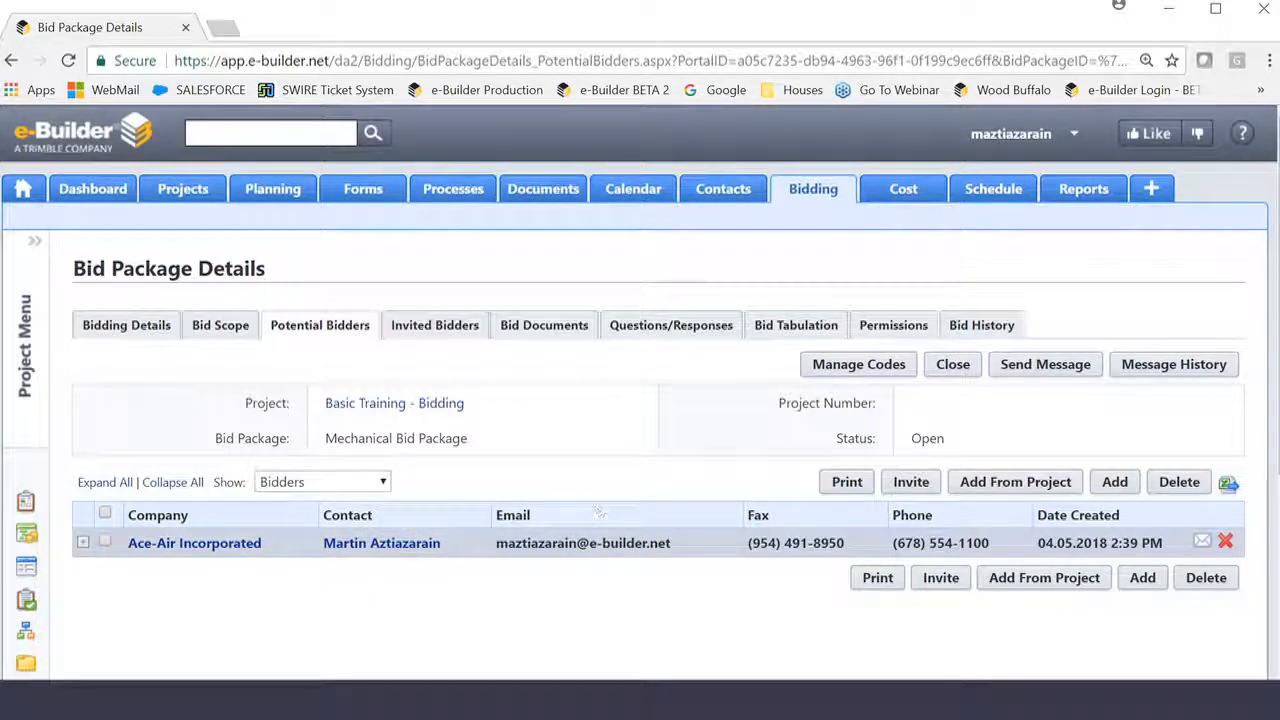
Step: View the potential bidders by construction codes, and return to the view by bidders
{"action": "left_click", "coordinate": [381, 482]}
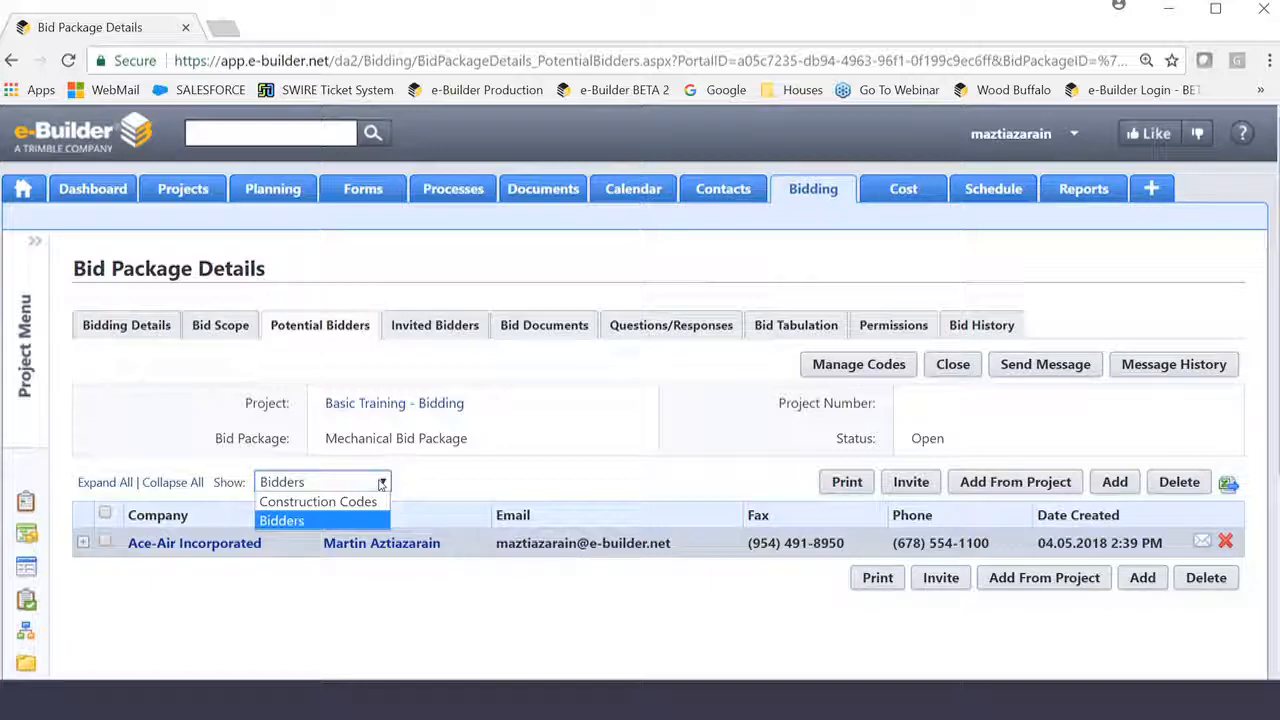
{"action": "left_click", "coordinate": [370, 501]}
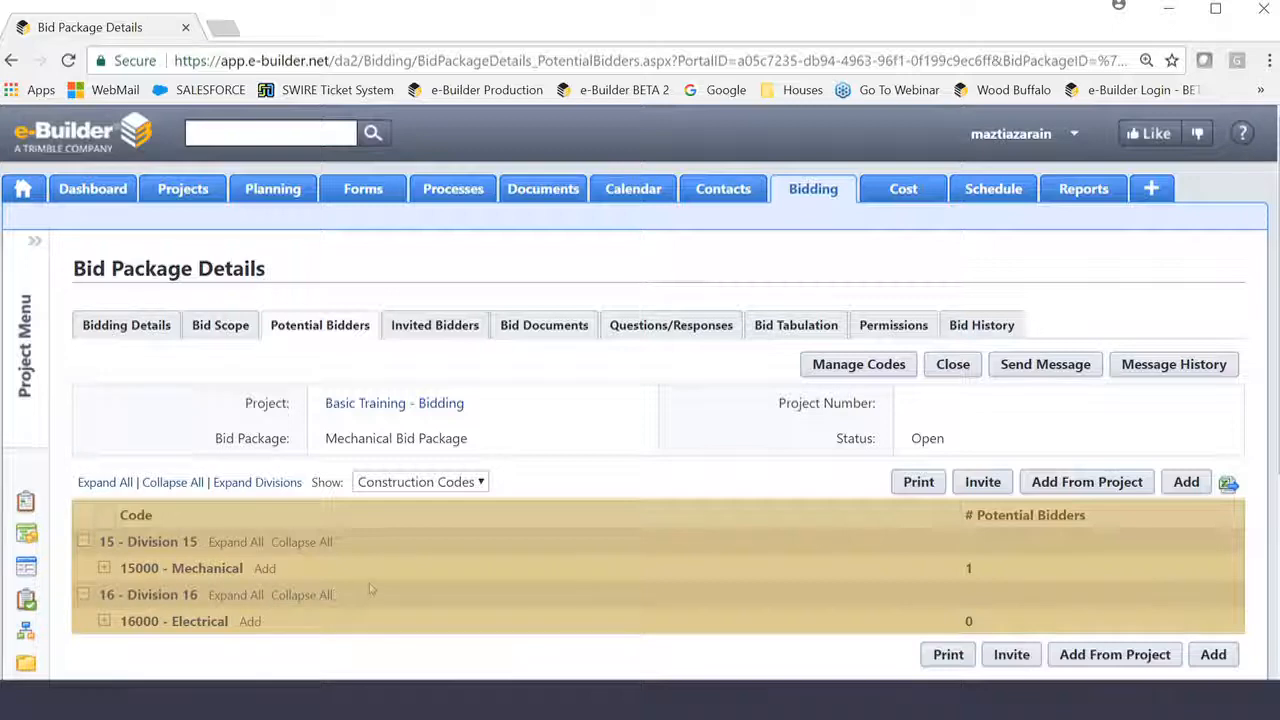
{"action": "left_click", "coordinate": [478, 484]}
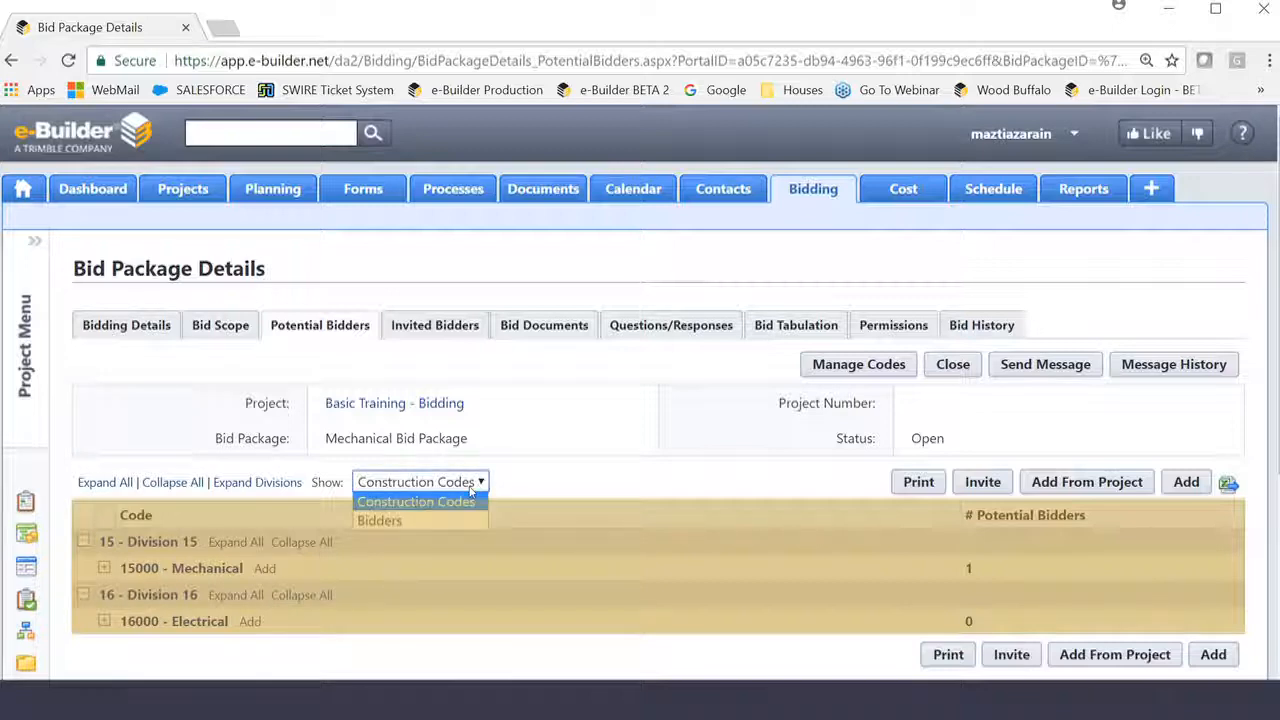
{"action": "left_click", "coordinate": [459, 517]}
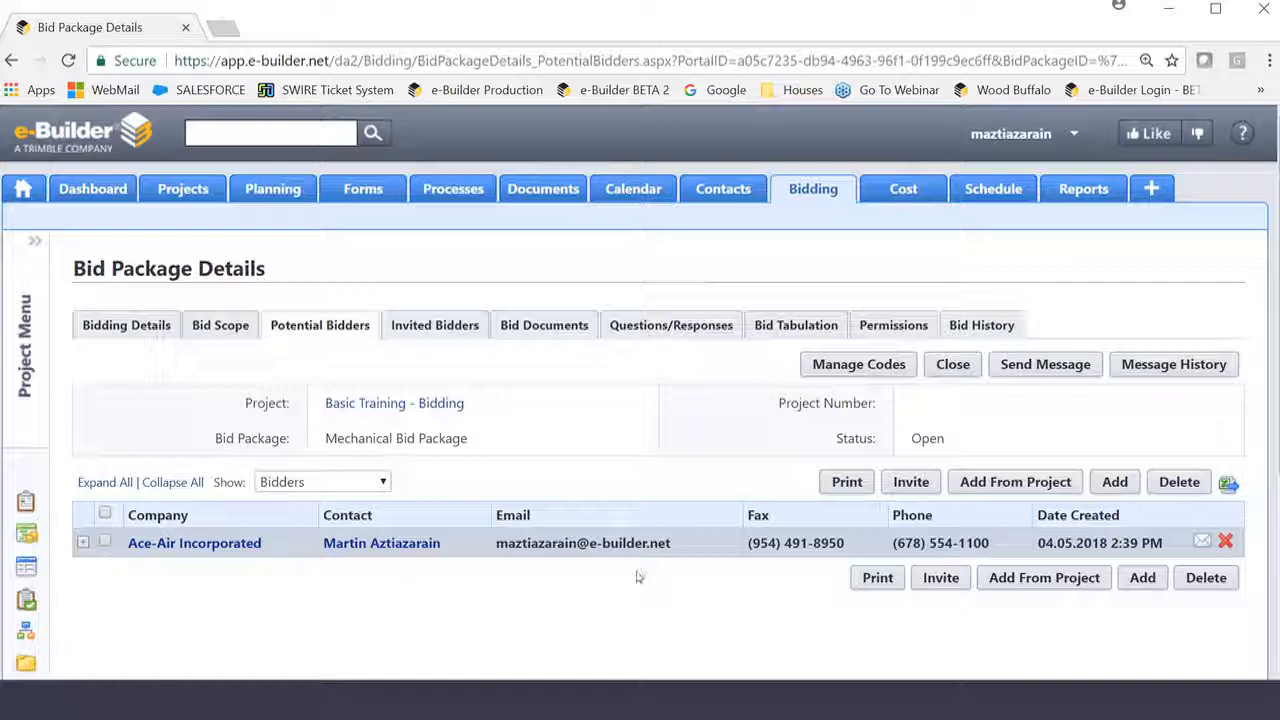
Step: Select Ace-Air Incorporated among the potential bidders and start an invitation to bid for it
{"action": "left_click", "coordinate": [106, 544]}
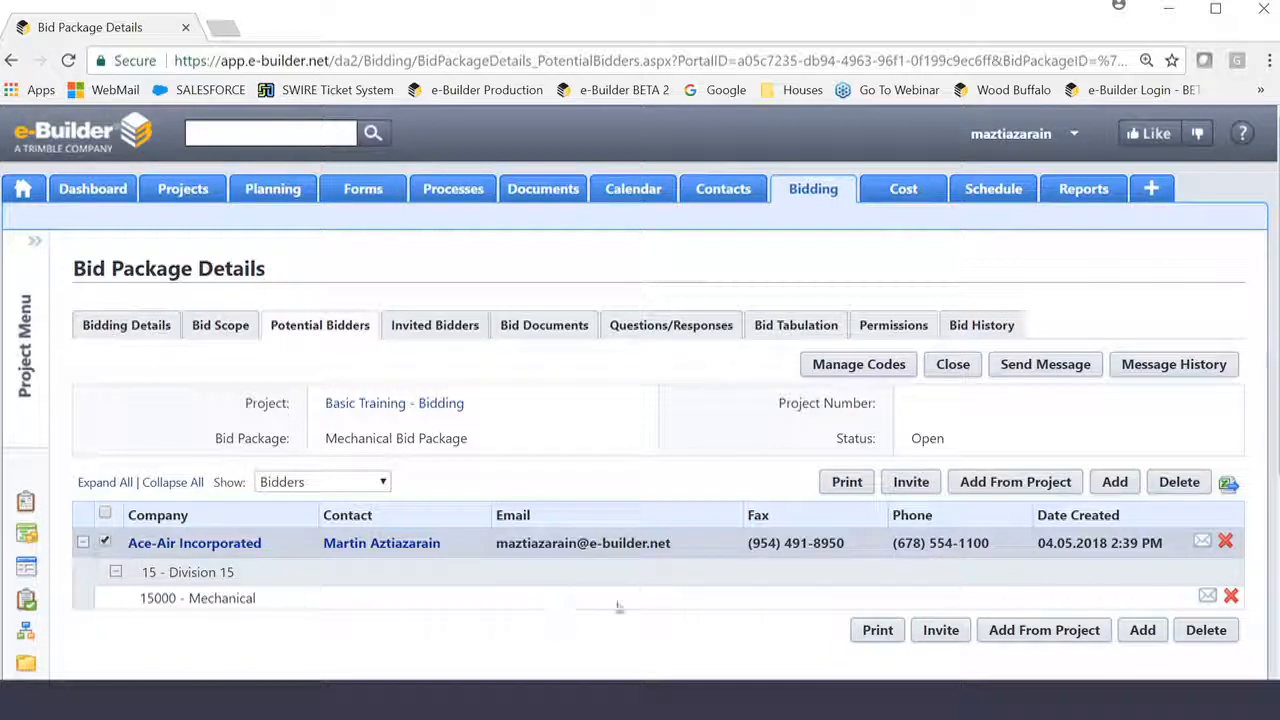
{"action": "left_click", "coordinate": [921, 483]}
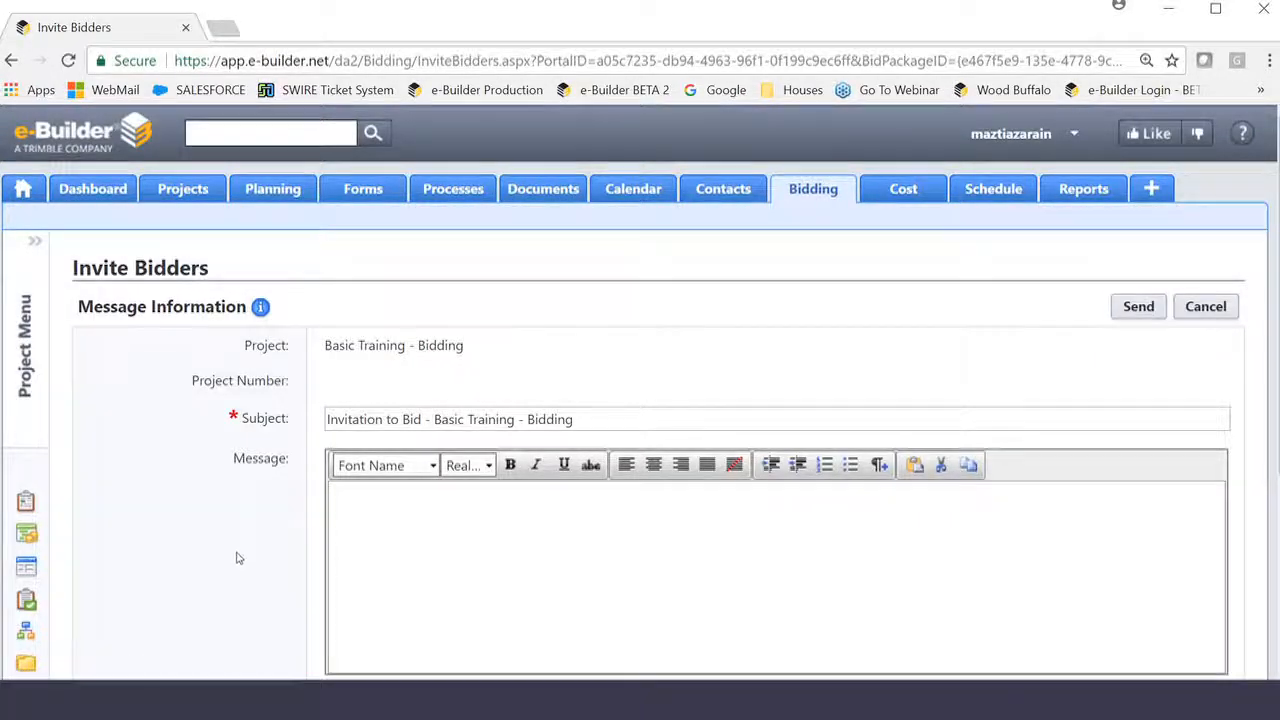
{"action": "scroll", "coordinate": [237, 555], "scroll_direction": "down", "scroll_amount": 1}
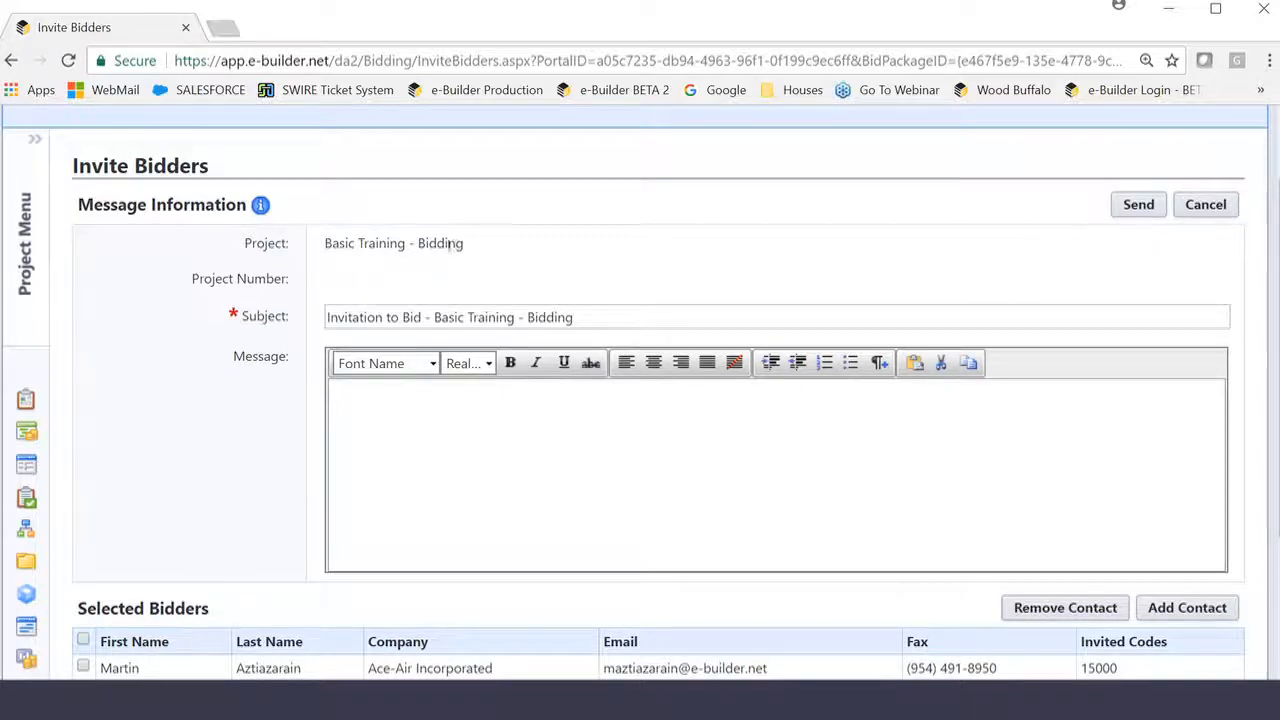
{"action": "left_click_drag", "start_coordinate": [466, 245], "coordinate": [325, 248]}
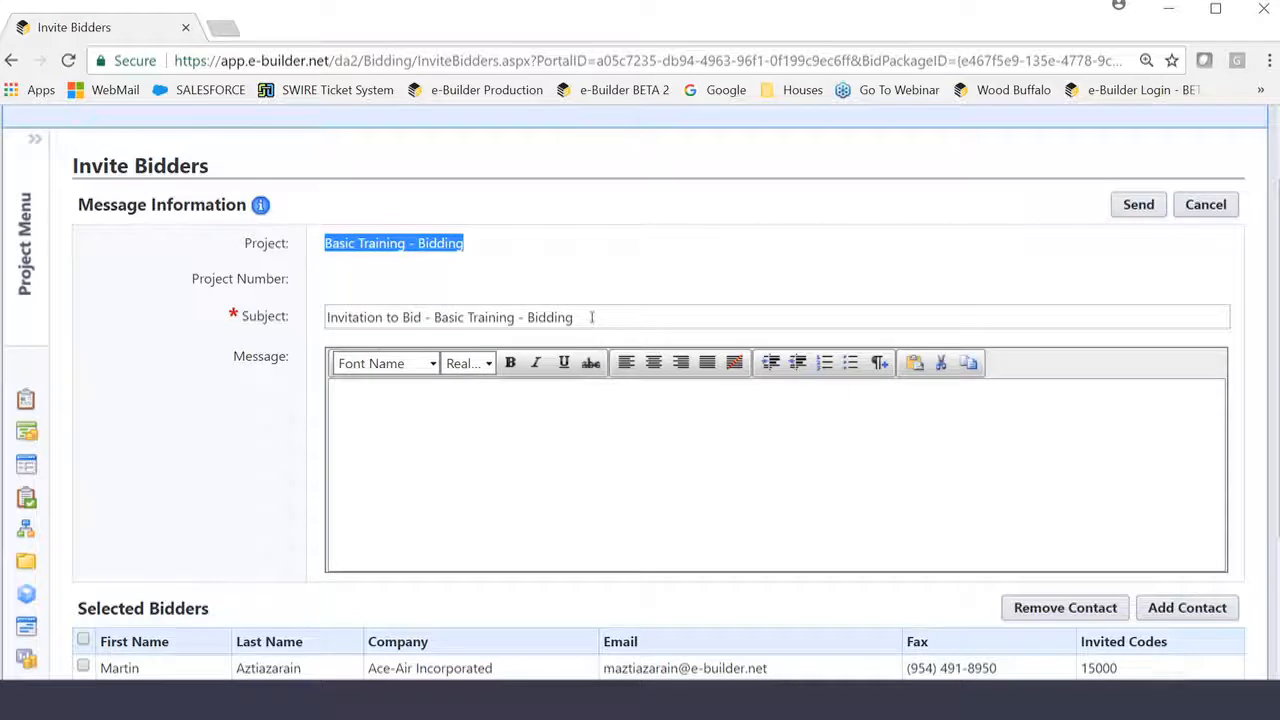
Step: Replace the invitation's subject with "Mechanical Bid Package"
{"action": "left_click_drag", "start_coordinate": [591, 317], "coordinate": [326, 317]}
{"action": "type", "text": "Me"}
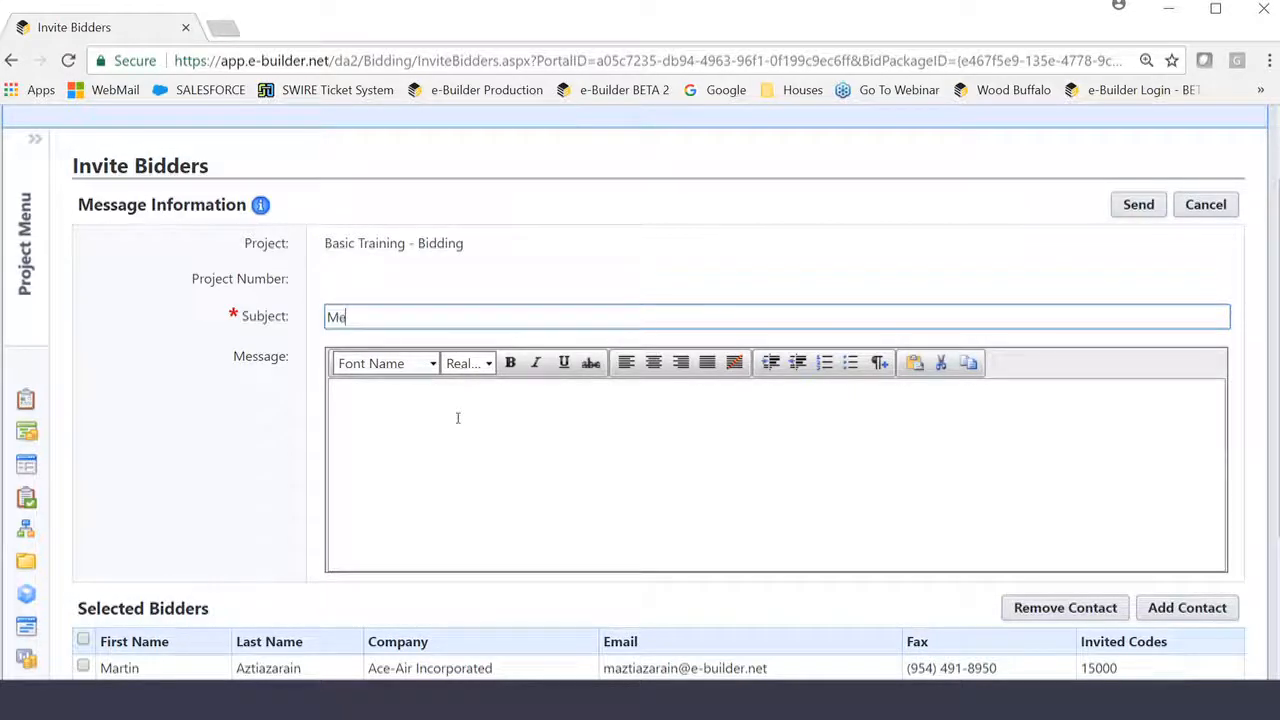
{"action": "type", "text": "chan"}
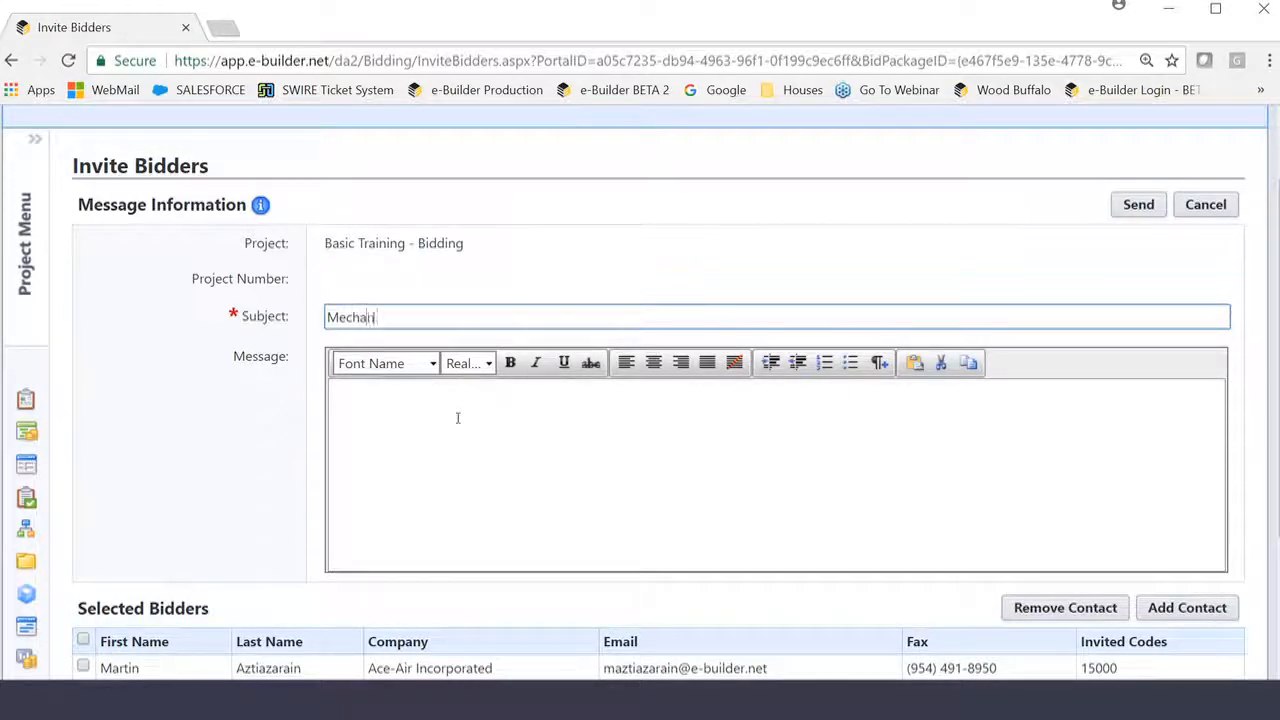
{"action": "type", "text": "ical Bid package"}
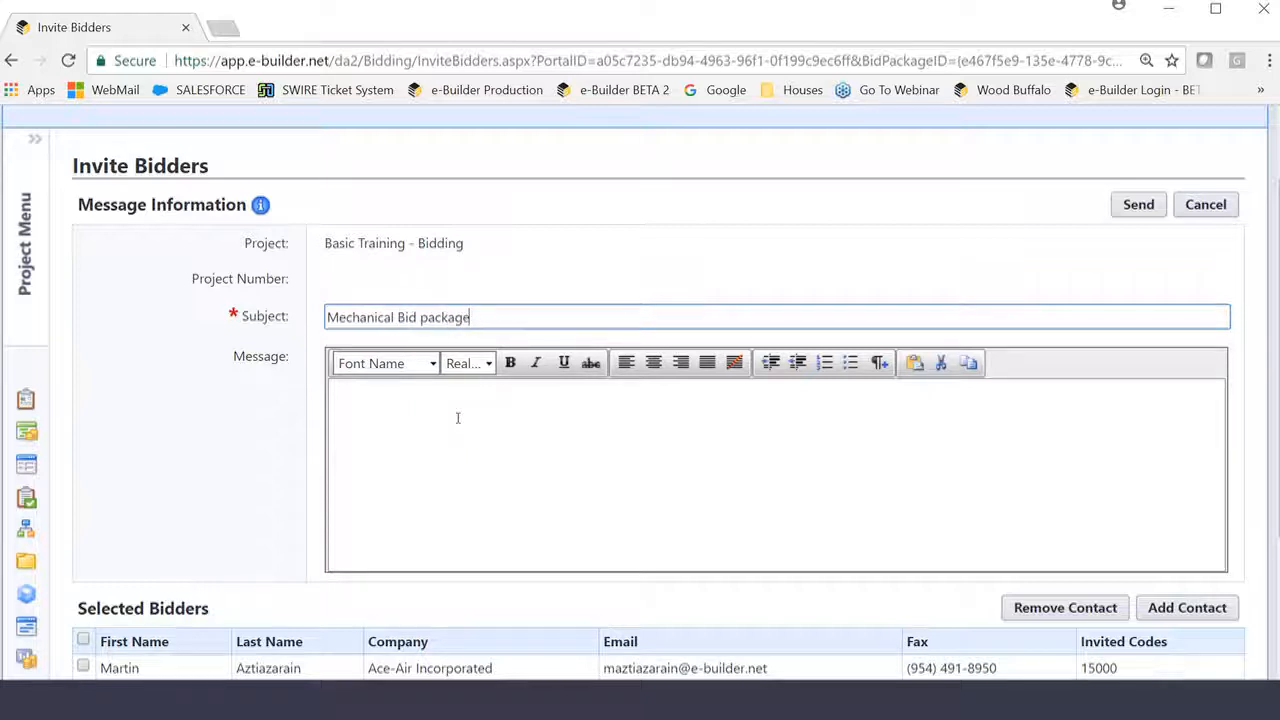
{"action": "key", "text": "BackSpace"}
{"action": "key", "text": "BackSpace"}
{"action": "key", "text": "BackSpace"}
{"action": "key", "text": "BackSpace"}
{"action": "key", "text": "BackSpace"}
{"action": "key", "text": "BackSpace"}
{"action": "key", "text": "BackSpace"}
{"action": "type", "text": "Package"}
Step: Send the invitation with the message text "Description" and view the bid package's invited bidders
{"action": "left_click", "coordinate": [418, 389]}
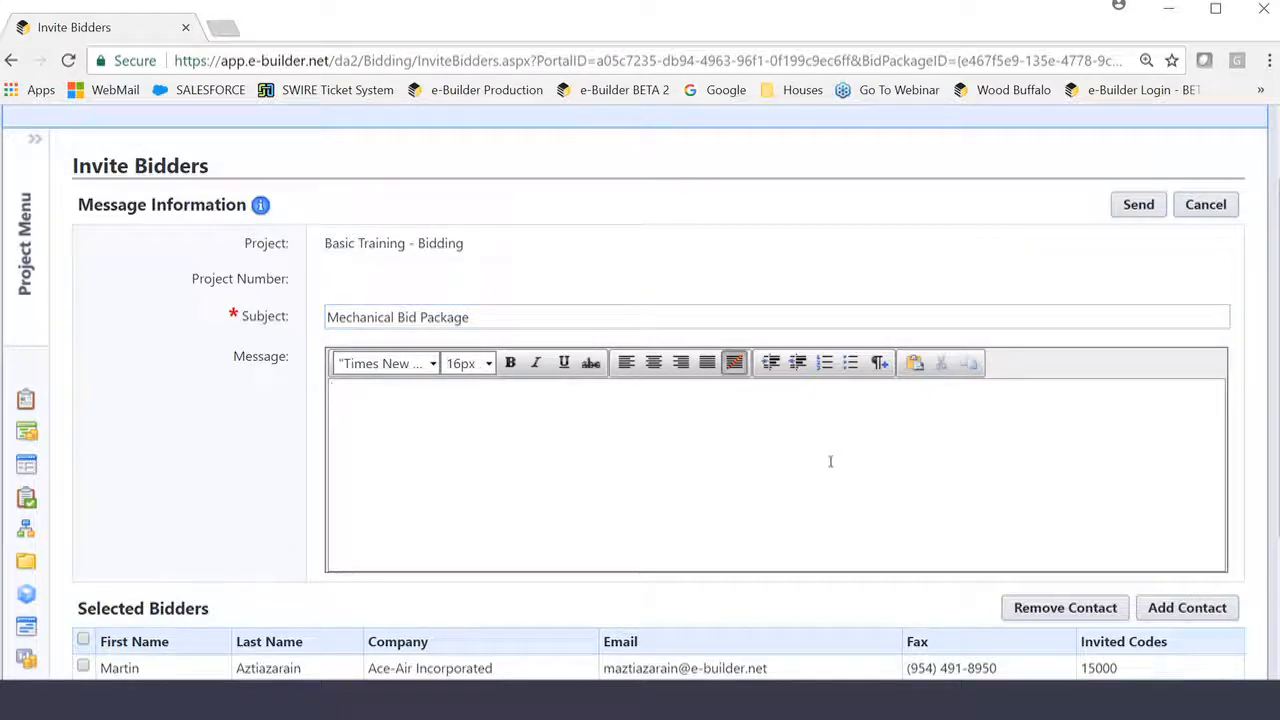
{"action": "type", "text": "Description"}
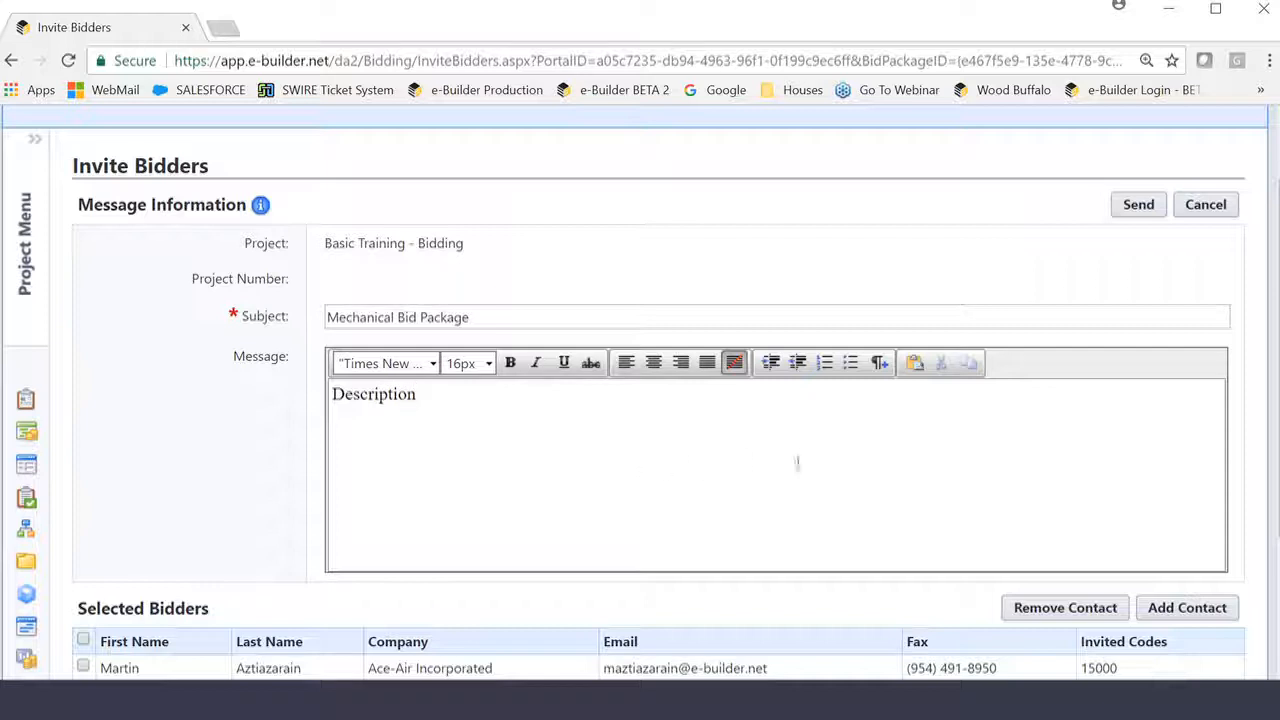
{"action": "left_click", "coordinate": [1146, 208]}
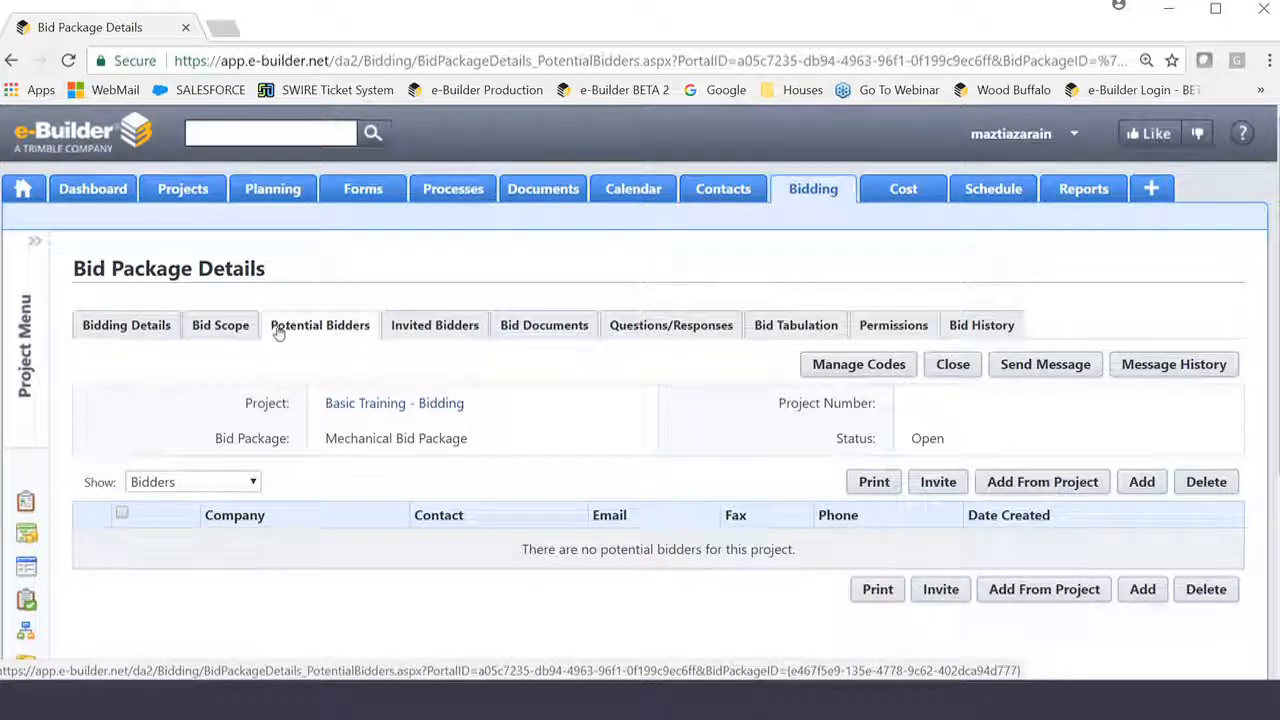
{"action": "left_click", "coordinate": [443, 335]}
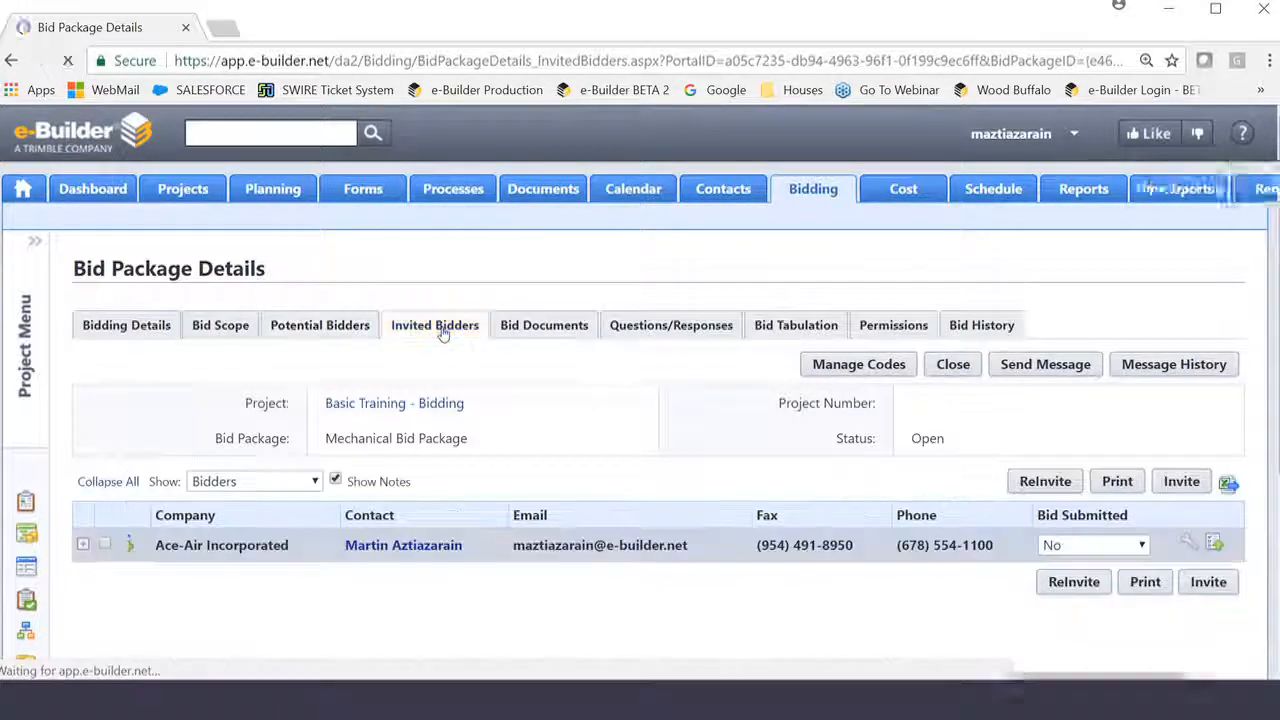